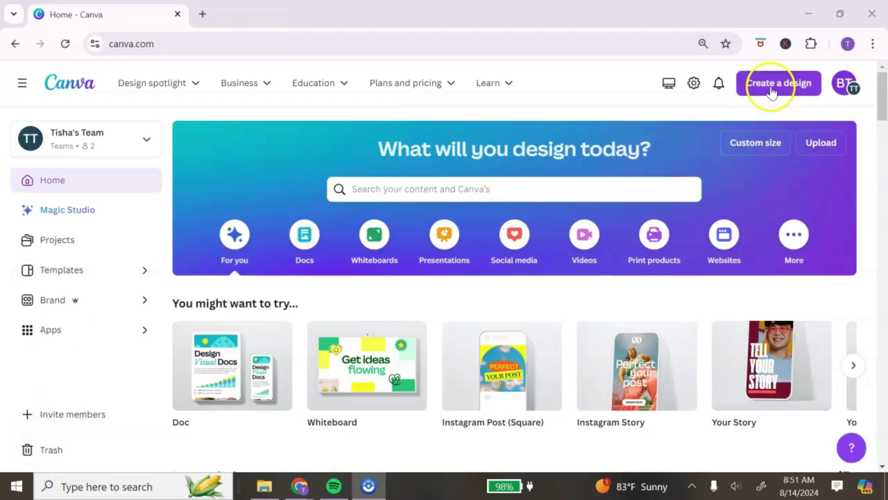
Step: Create a new blank custom-size design measuring 8.5 × 11 in
left_click(771, 90)
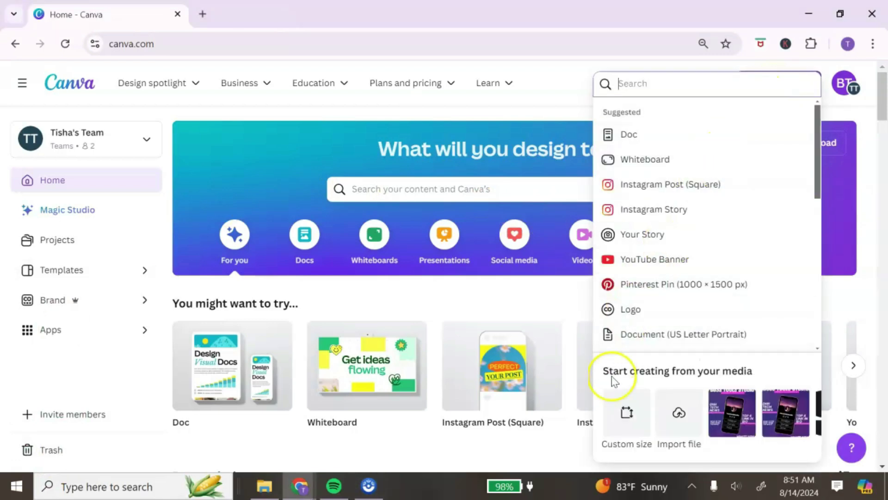
left_click(624, 415)
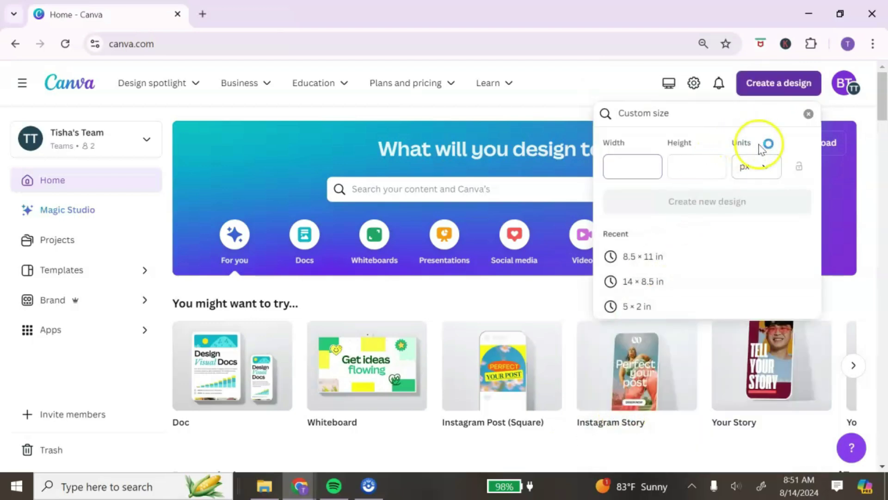
left_click(768, 168)
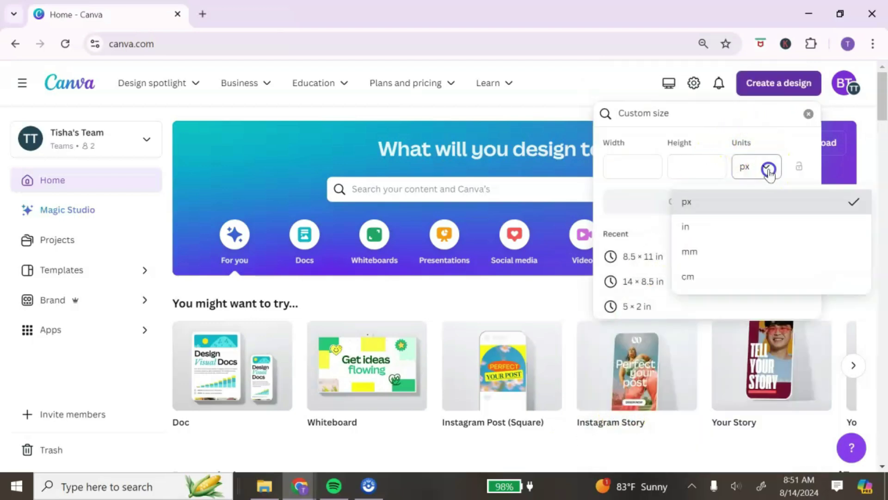
left_click(750, 223)
left_click(652, 165)
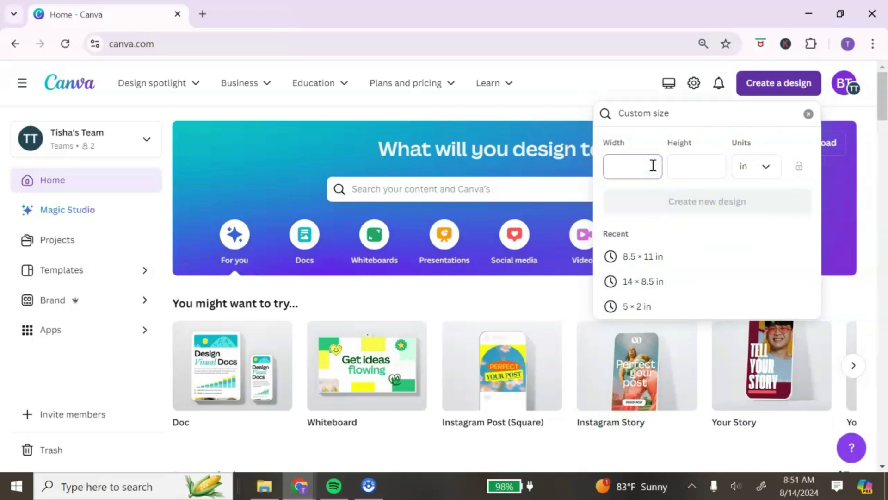
type("8.5")
left_click(671, 165)
type("11")
key("Return")
Step: Add a heading reading "THANK YOU" and move it to the top of the page
left_click(683, 467)
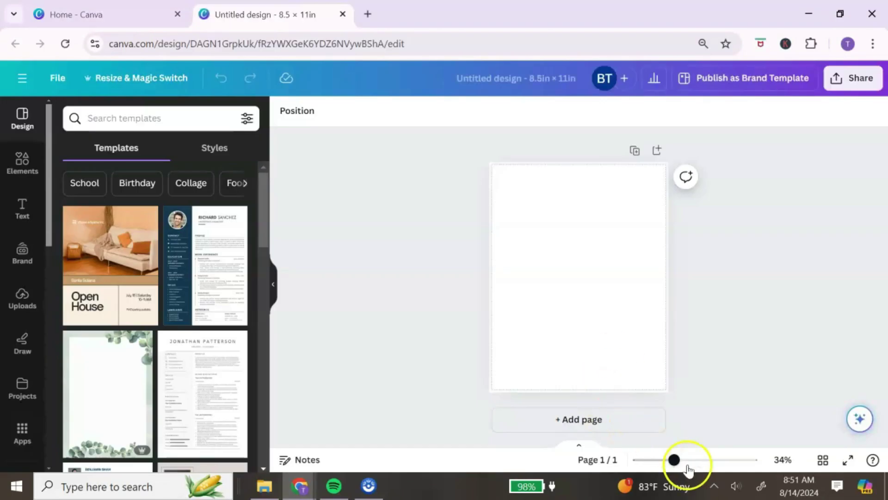
left_click_drag(681, 465, 682, 460)
left_click(671, 411)
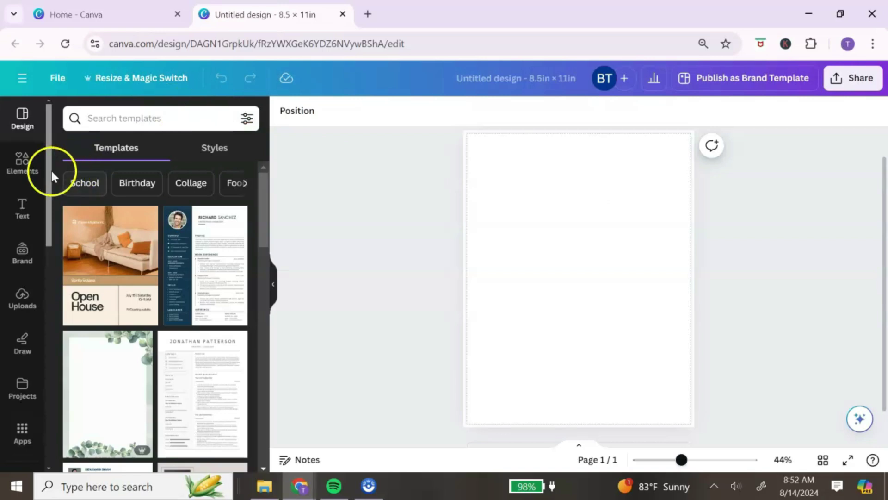
left_click(25, 206)
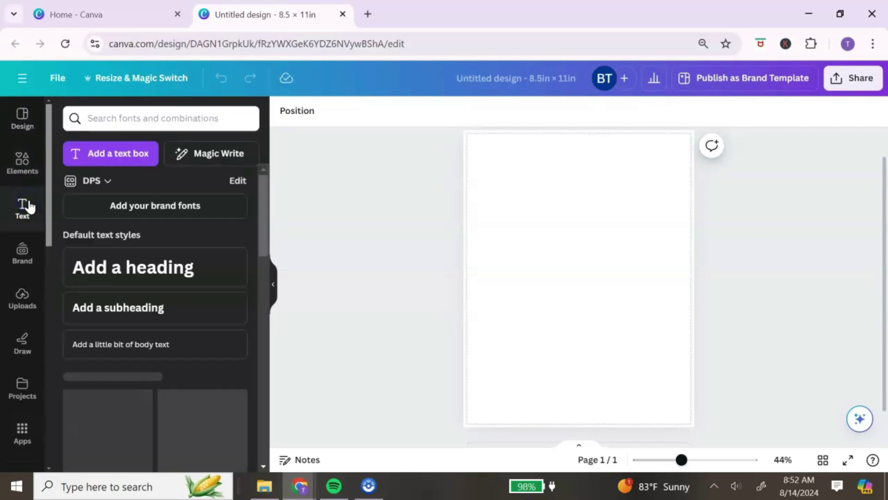
left_click(159, 265)
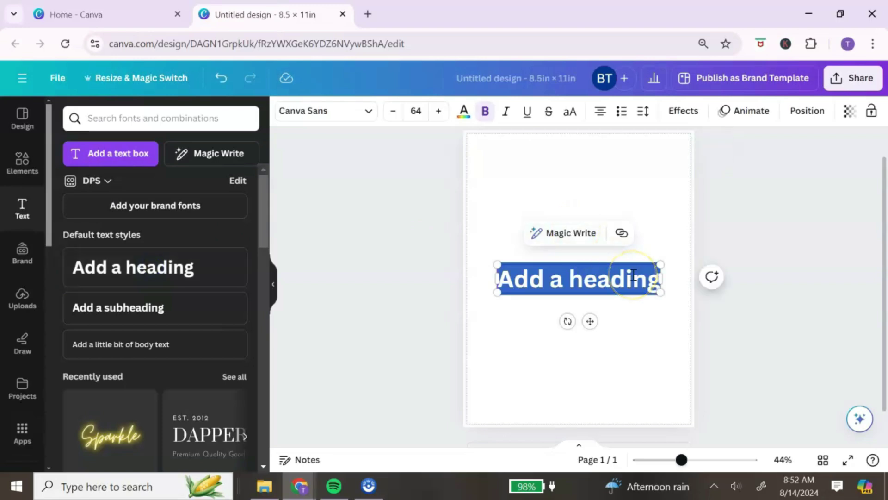
type("THANK YOU")
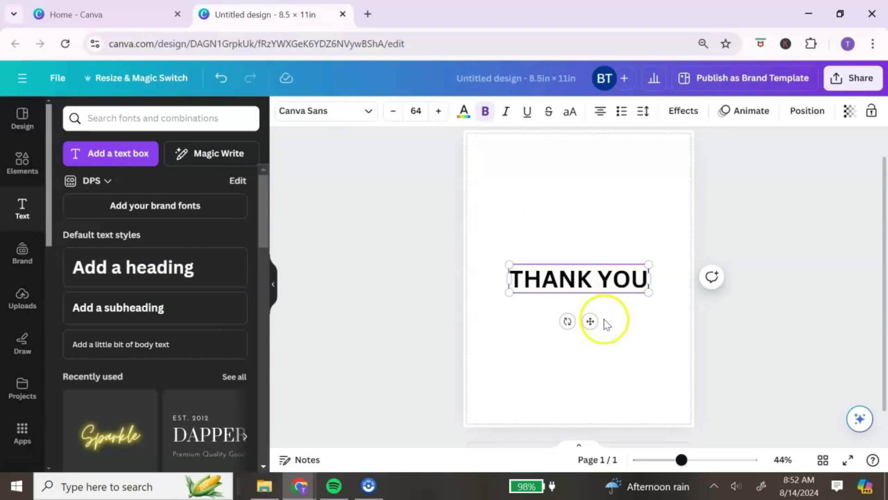
left_click_drag(591, 321, 592, 200)
Step: Add a subheading reading "FOR YOUR ORDER" directly beneath the THANK YOU heading
left_click(155, 308)
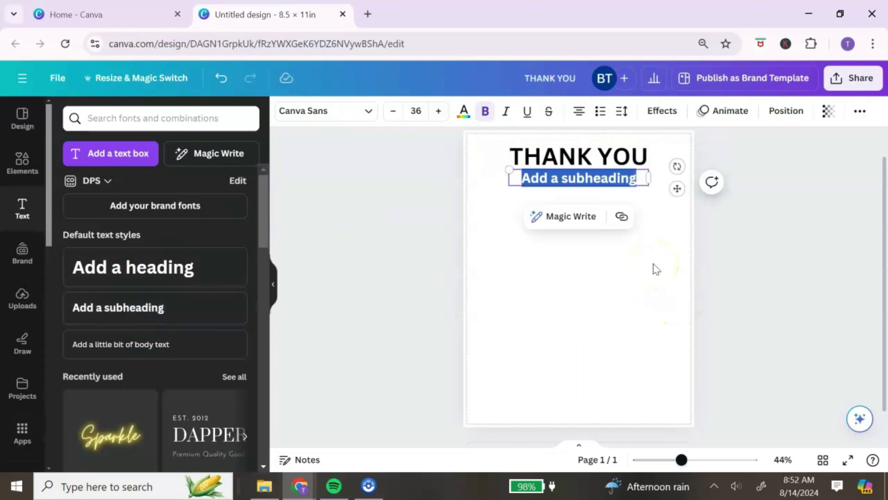
type("FOR YOUR OR")
key("BackSpace")
type("RDER")
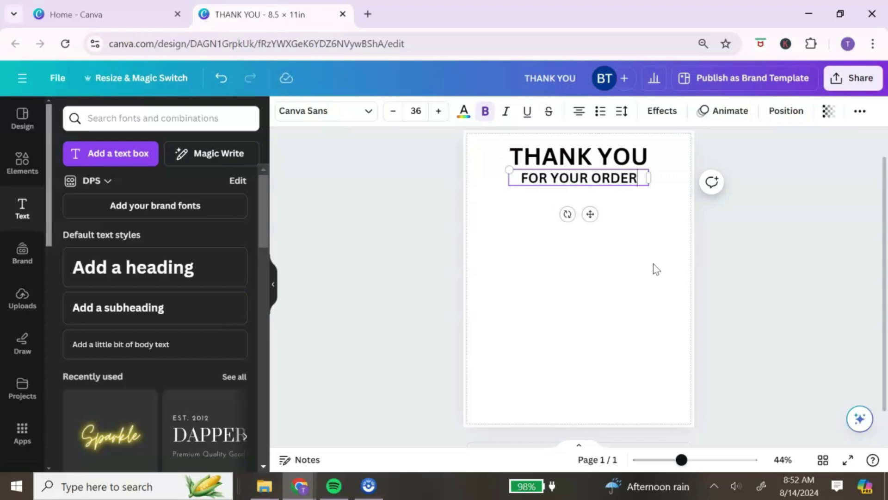
left_click(587, 256)
Step: Enlarge the THANK YOU heading on both sides so it spans most of the page width
left_click(509, 162)
left_click_drag(509, 171, 482, 178)
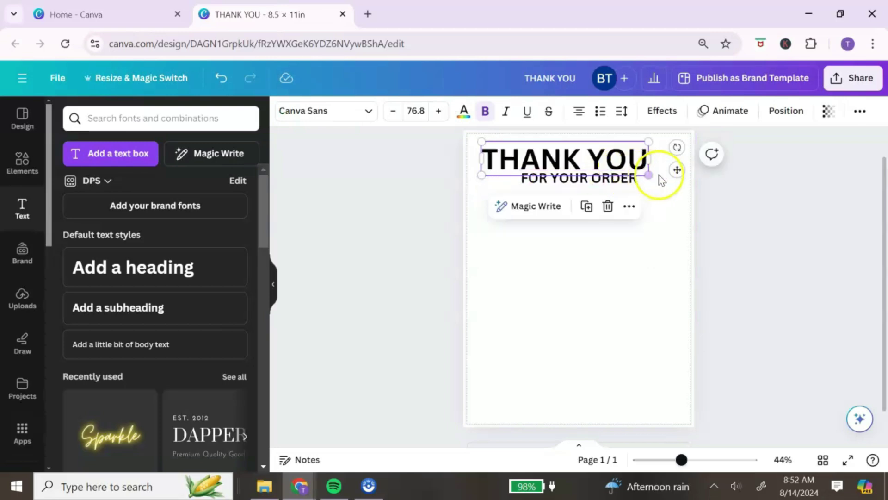
left_click_drag(648, 175, 677, 180)
left_click(670, 203)
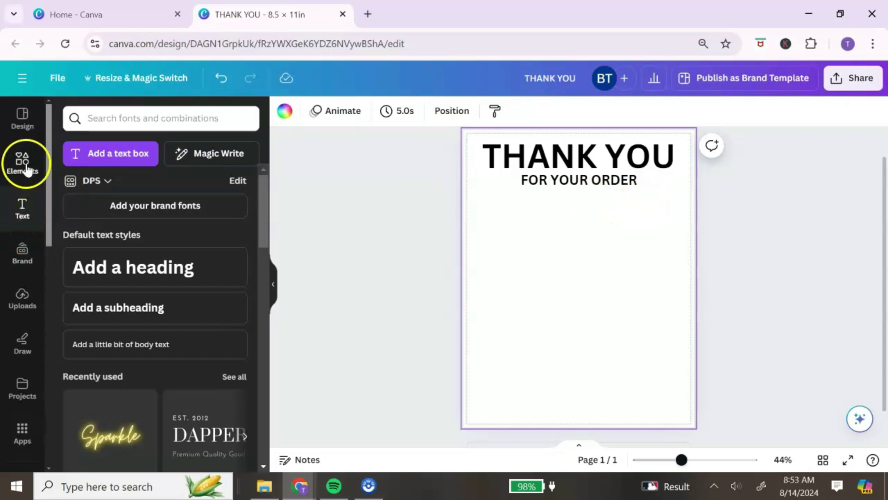
Step: Insert the uploaded colourful template-grid image, shrink it, and place it on the right side of the page below the subheading
left_click(21, 305)
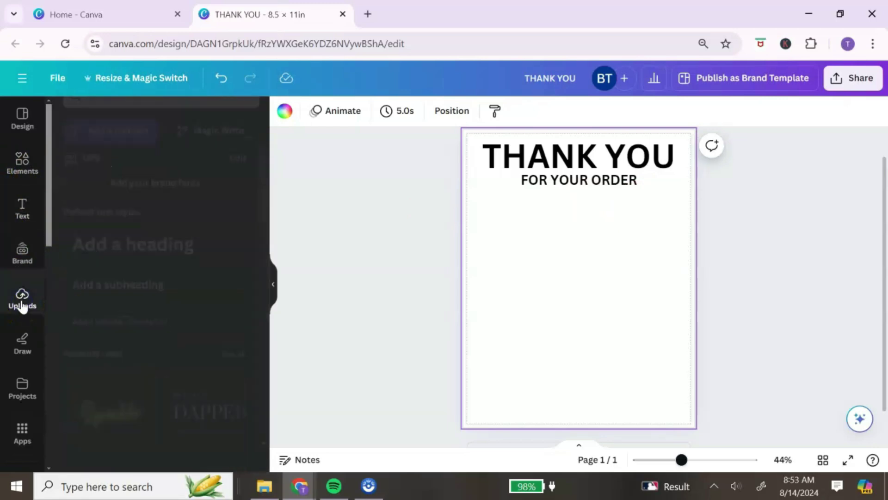
left_click(155, 147)
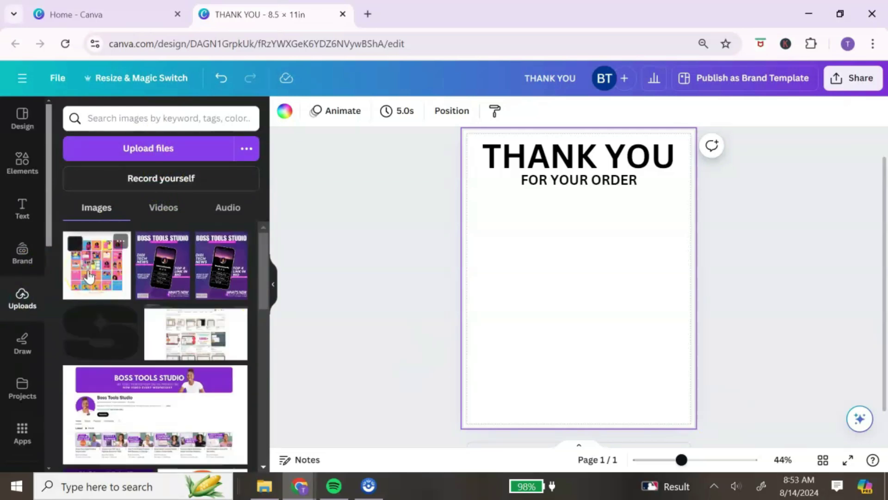
left_click(88, 276)
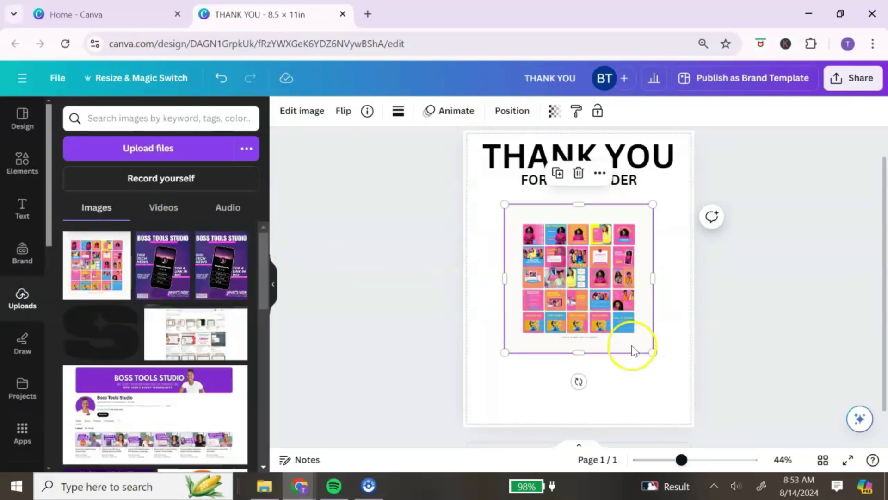
left_click_drag(653, 352, 534, 273)
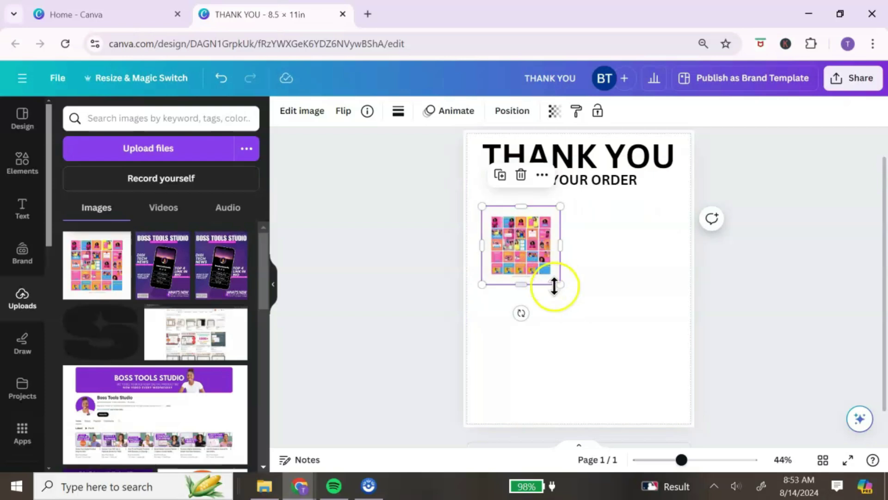
left_click_drag(551, 256, 641, 243)
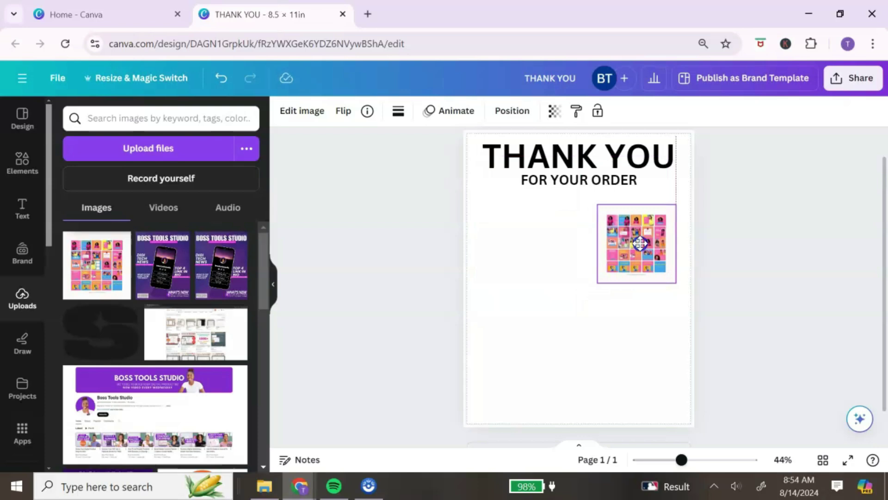
left_click(530, 263)
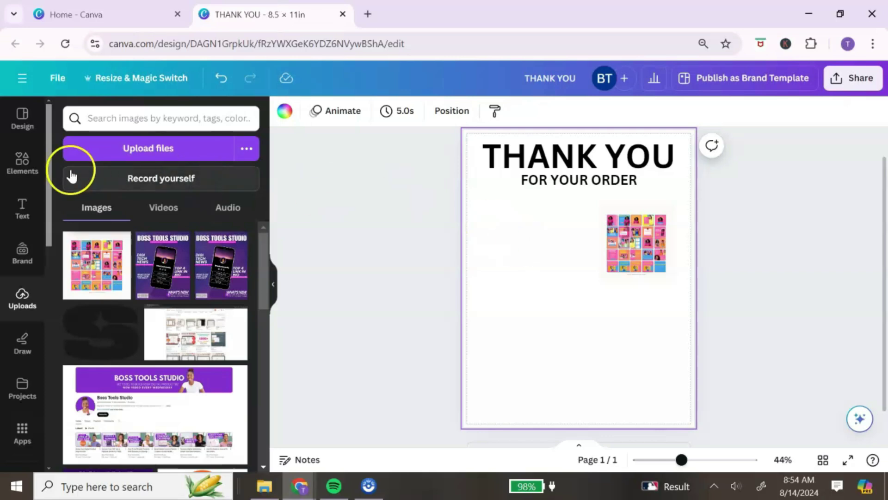
Step: Add body text reading "Click the button below to access your purchase.", narrow it to three lines, and place it to the left of the image
left_click(29, 212)
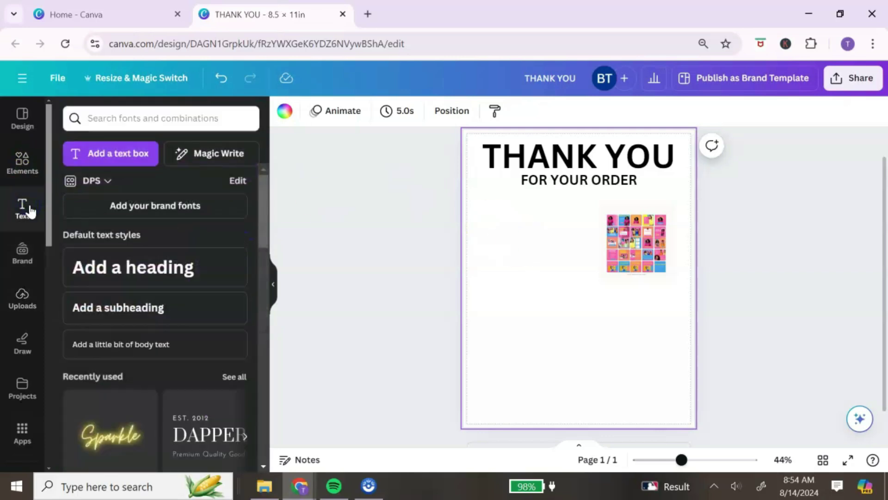
left_click(153, 347)
left_click_drag(590, 312, 563, 308)
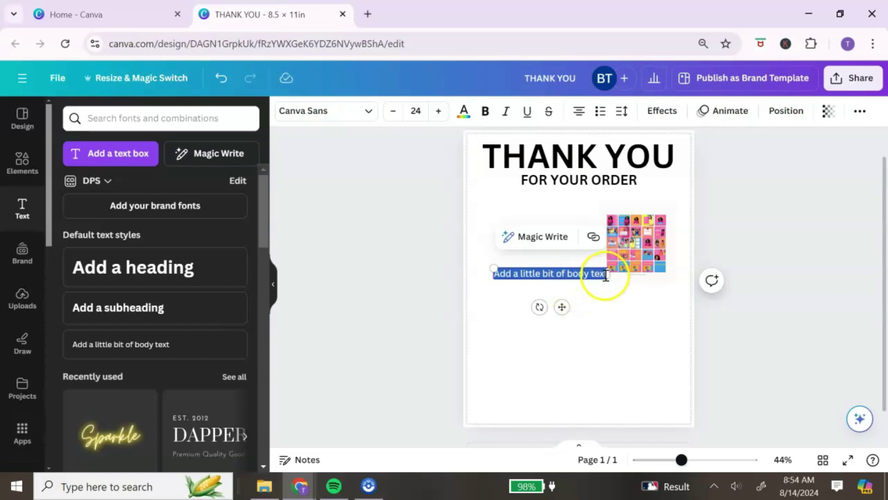
type("Click the button below to access your purchase.")
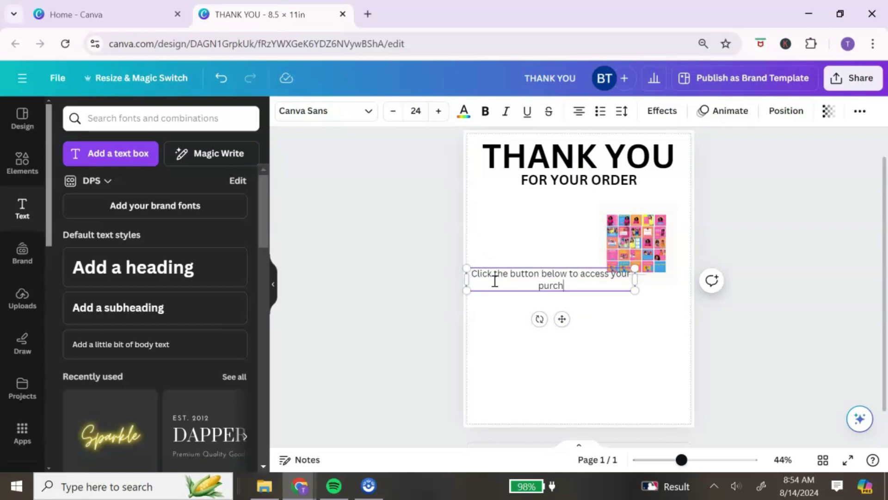
left_click_drag(634, 279, 564, 284)
left_click_drag(525, 307, 536, 233)
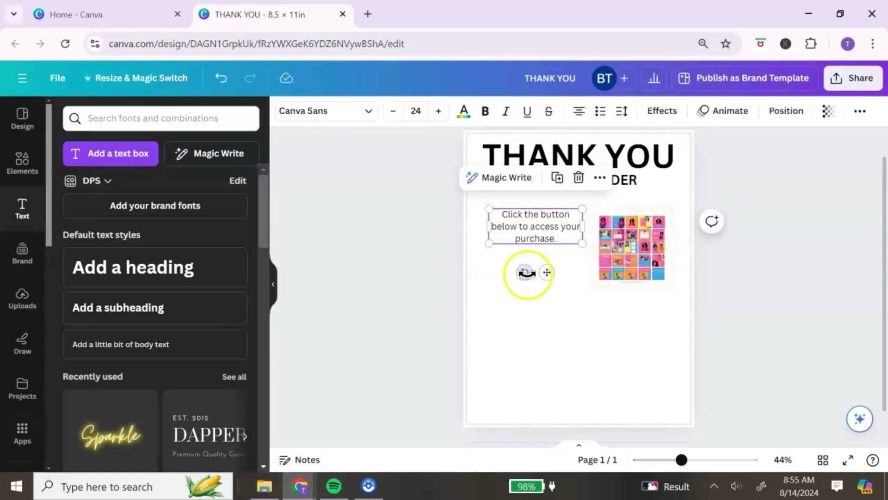
left_click(587, 318)
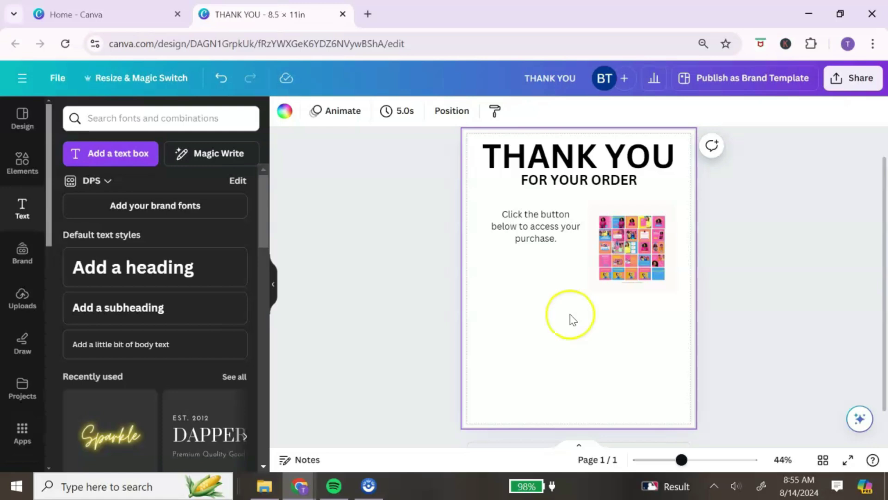
Step: Add a rounded square, reshape it into a wide, flat button below the body text, and nudge the text down closer to it
left_click(13, 167)
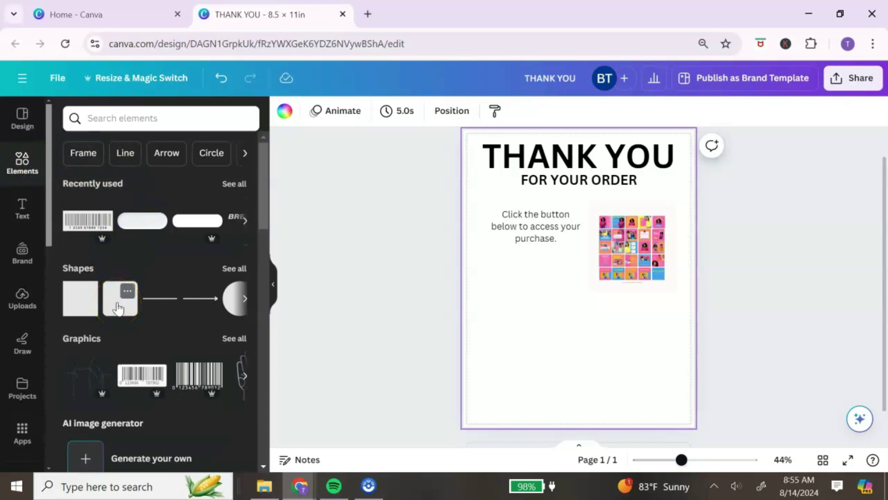
left_click(118, 305)
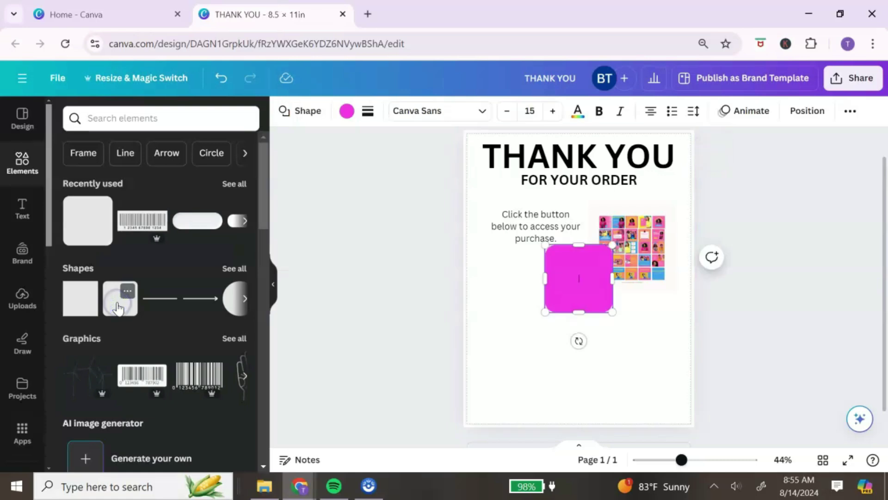
left_click_drag(579, 311, 509, 257)
left_click_drag(558, 243, 563, 252)
left_click_drag(574, 303, 547, 307)
left_click(531, 234)
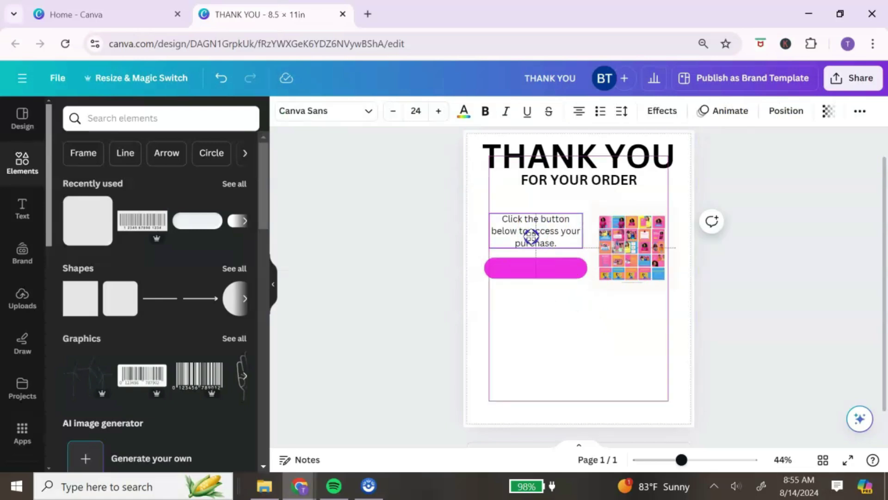
left_click(586, 311)
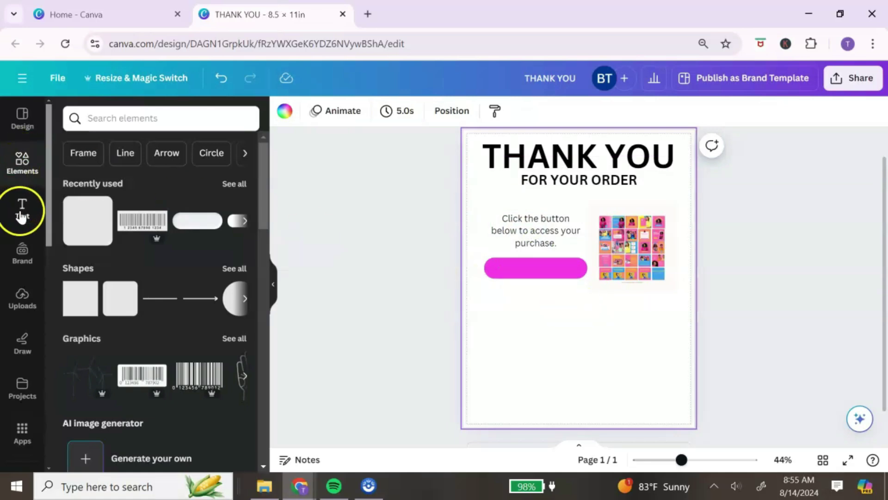
Step: Add body text reading "ACCESS INSTAGRAM TEMPLATES" below the pink button shape and make it bold
left_click(145, 345)
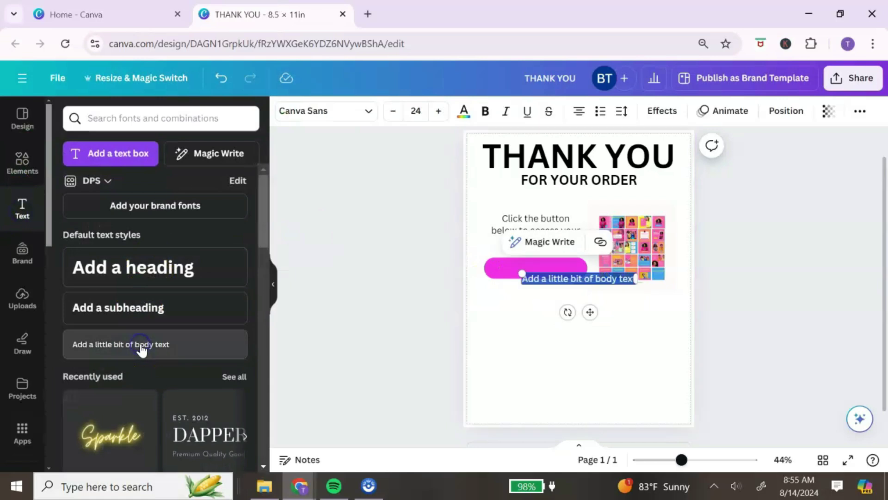
left_click_drag(589, 310, 572, 331)
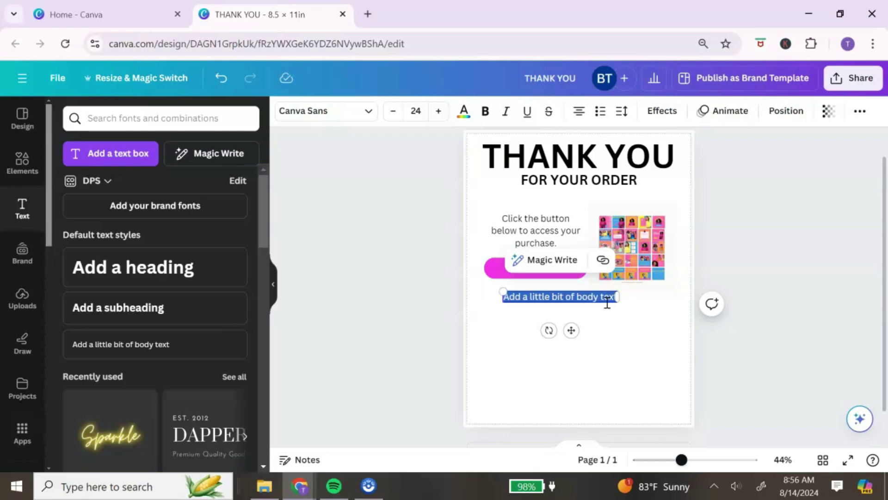
type("ACCESS INSTAGRAM TEMPLATES")
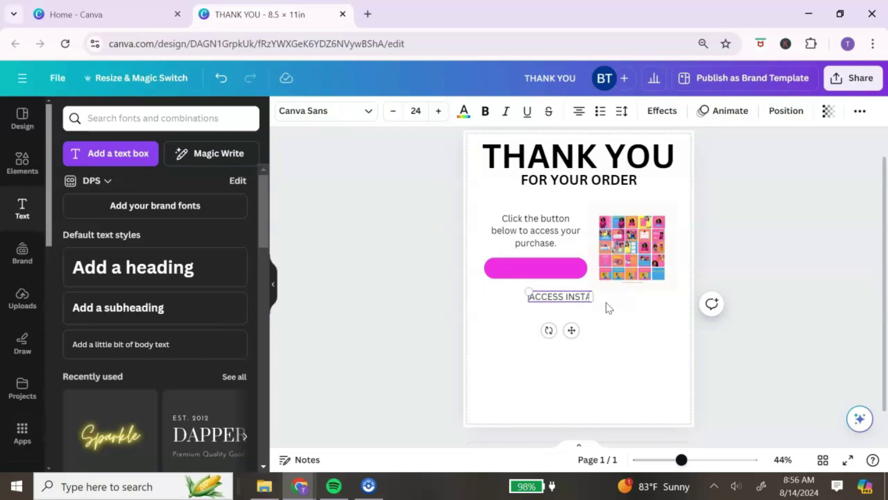
left_click(493, 301)
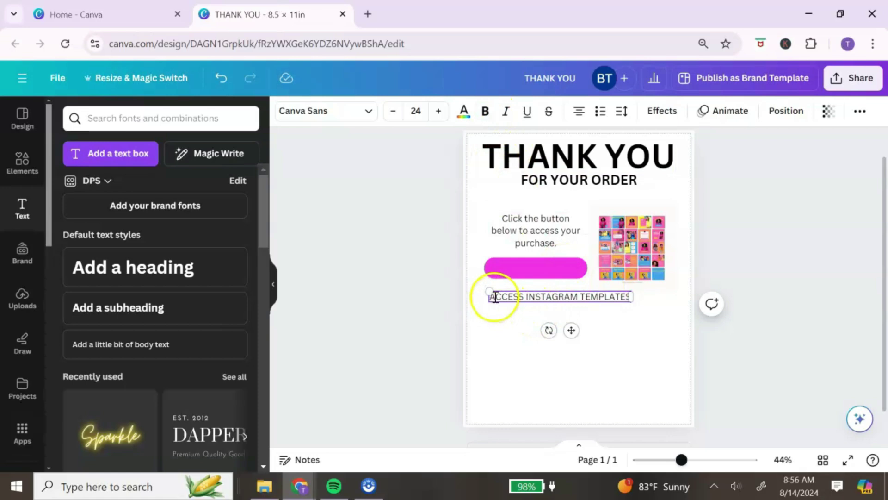
left_click_drag(493, 303, 646, 304)
key("ctrl+b")
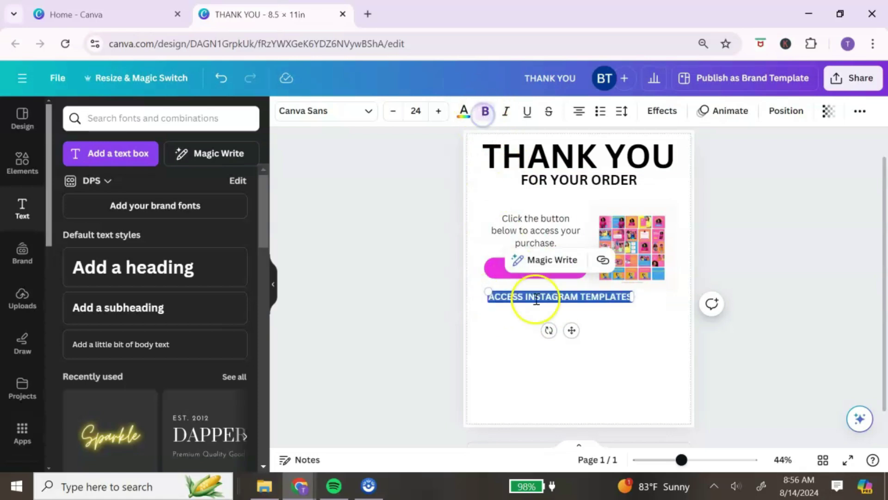
left_click(782, 368)
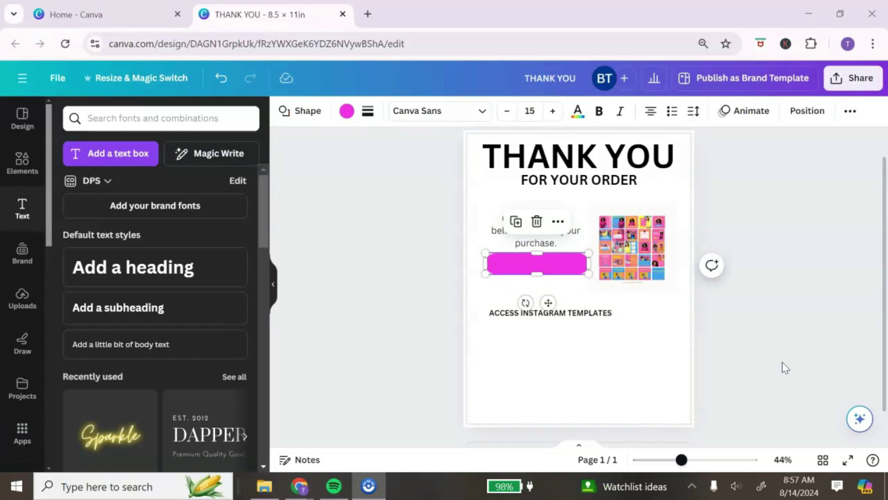
Step: Move the pink button shape behind the "ACCESS INSTAGRAM TEMPLATES" text and widen it to enclose the whole line
left_click_drag(548, 303, 539, 346)
left_click(591, 311)
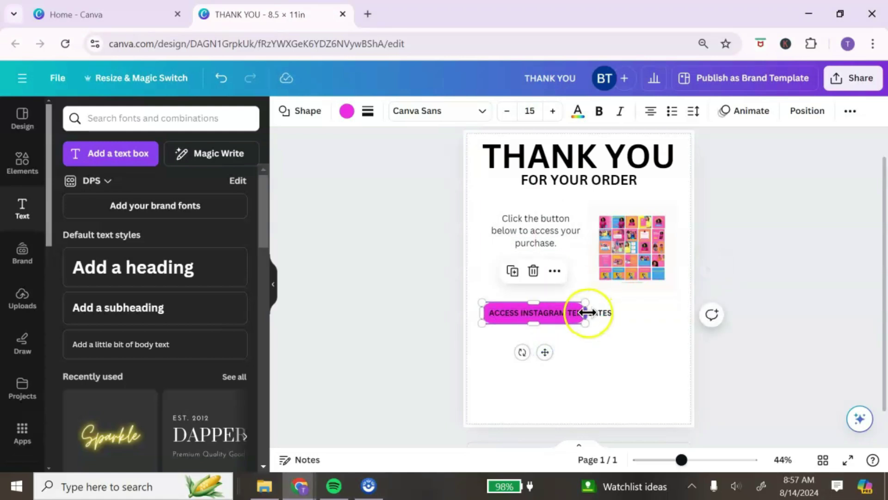
left_click_drag(590, 312, 626, 317)
Step: Change the "ACCESS INSTAGRAM TEMPLATES" button text to white
left_click(579, 315)
double_click(580, 313)
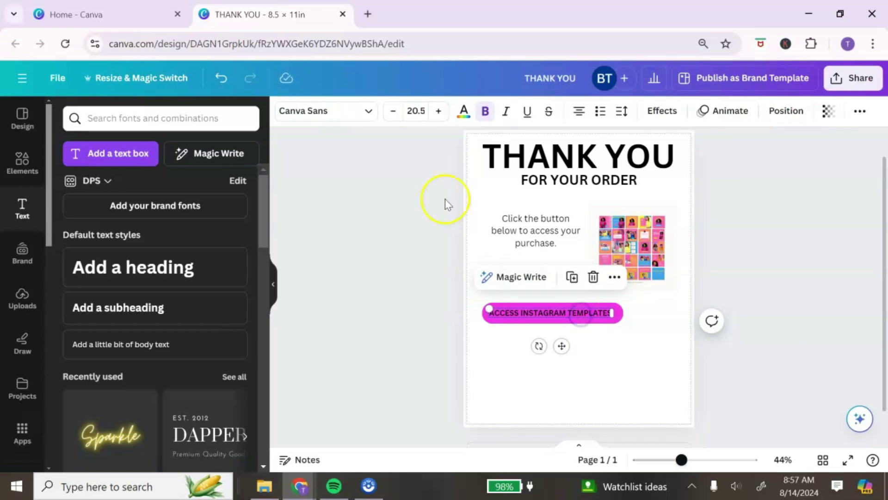
left_click(467, 113)
left_click(174, 283)
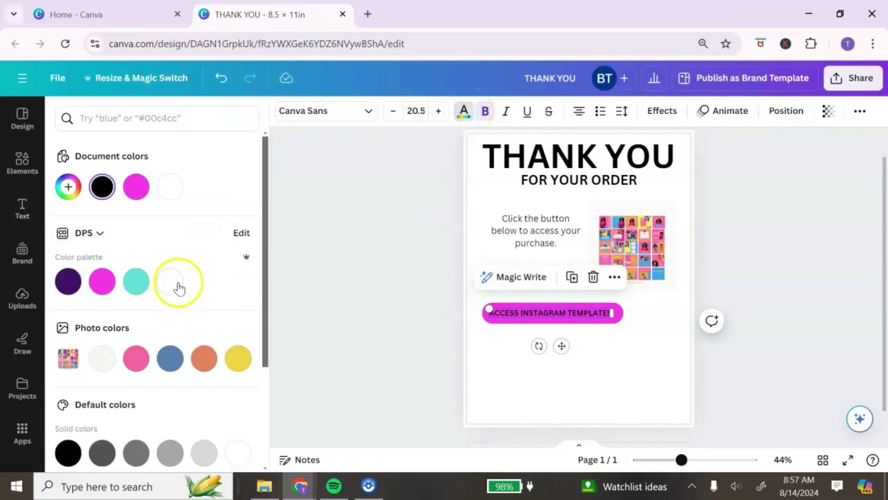
left_click(660, 377)
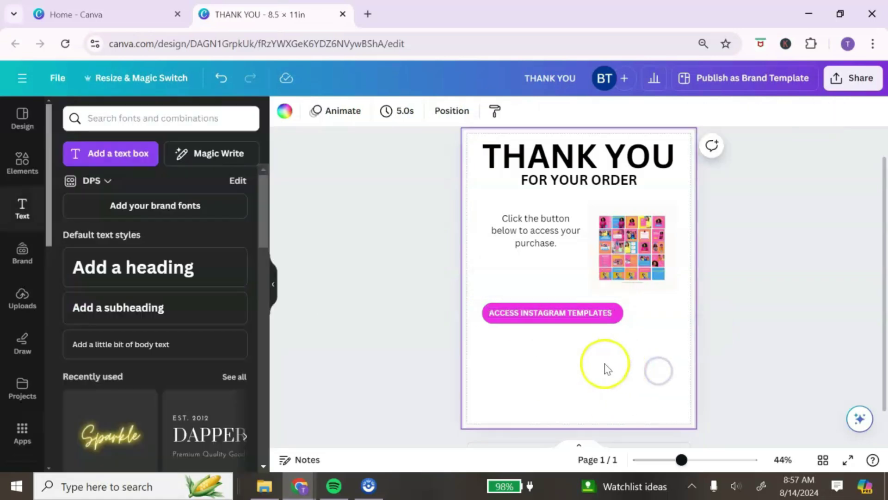
Step: Group the button text with its pink shape and move the group to the horizontal centre, slightly lower on the page
left_click_drag(488, 293, 502, 334)
left_click_drag(503, 334, 508, 335)
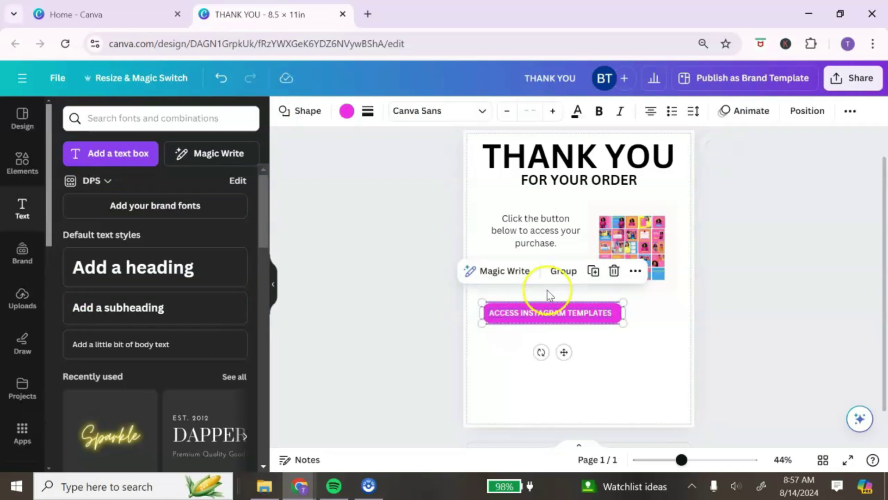
left_click(564, 271)
left_click_drag(559, 352, 589, 367)
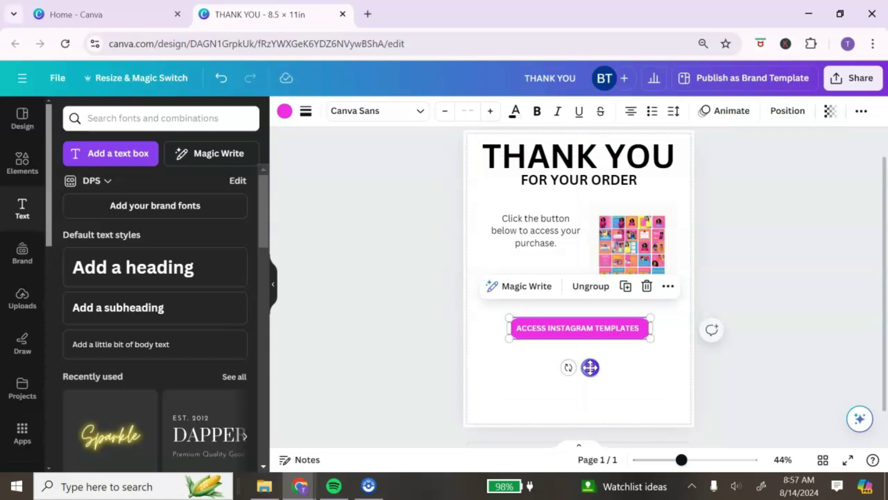
Step: Widen the instruction text so it wraps onto two lines and centre it directly under the "FOR YOUR ORDER" subheading
left_click(548, 237)
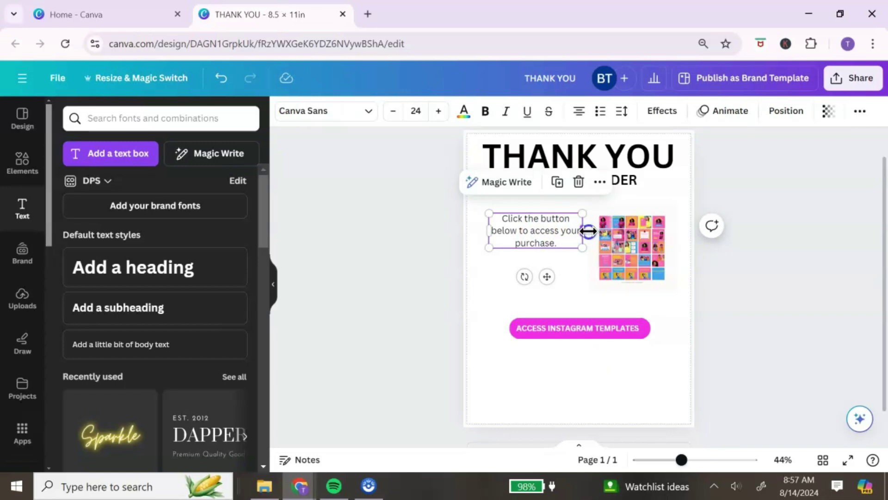
left_click_drag(589, 231, 644, 235)
Step: Centre the template-grid image between the instruction text and the button, and enlarge it slightly
mouse_move(575, 264)
left_mouse_down()
mouse_move(588, 235)
mouse_move(588, 256)
mouse_move(577, 265)
left_mouse_up()
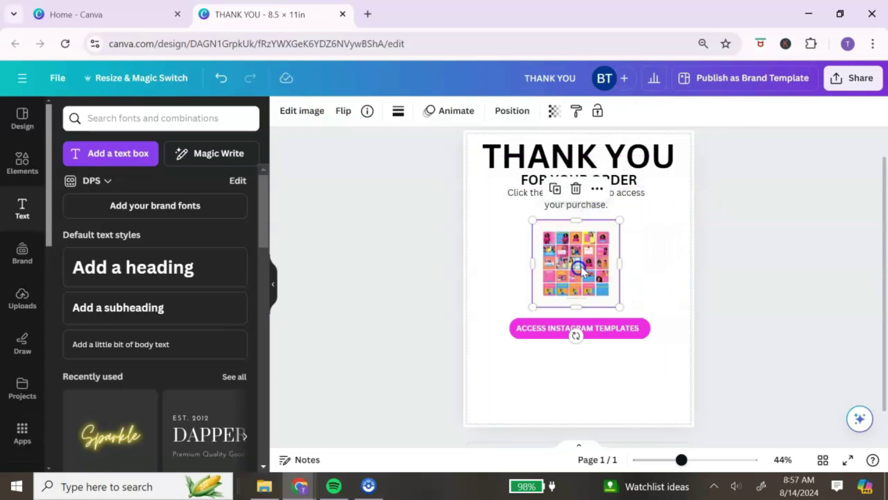
left_click_drag(620, 220, 628, 217)
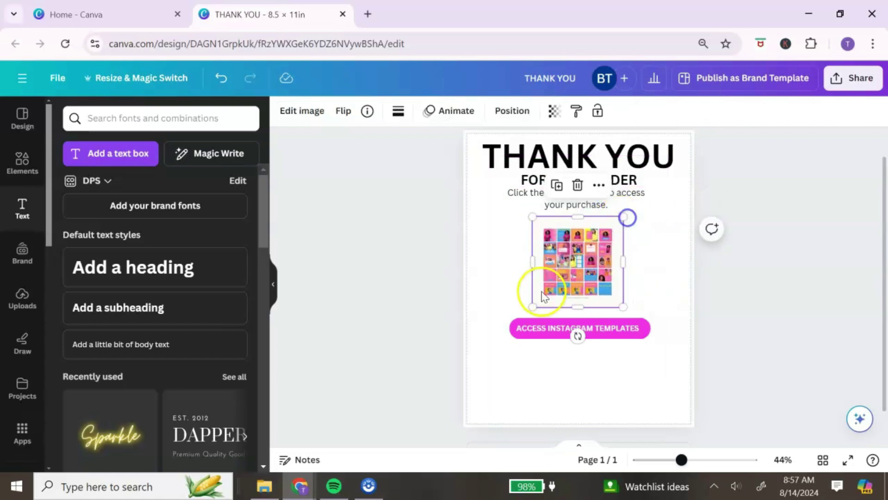
left_click_drag(533, 307, 528, 308)
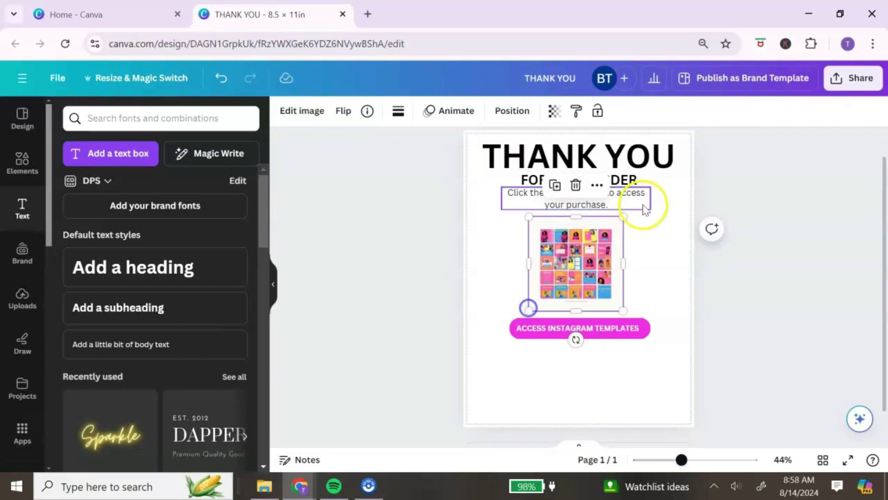
Step: Nudge the instruction text down from the subheading and set its line spacing to 1.16 and font size to 22
left_click_drag(630, 198, 630, 202)
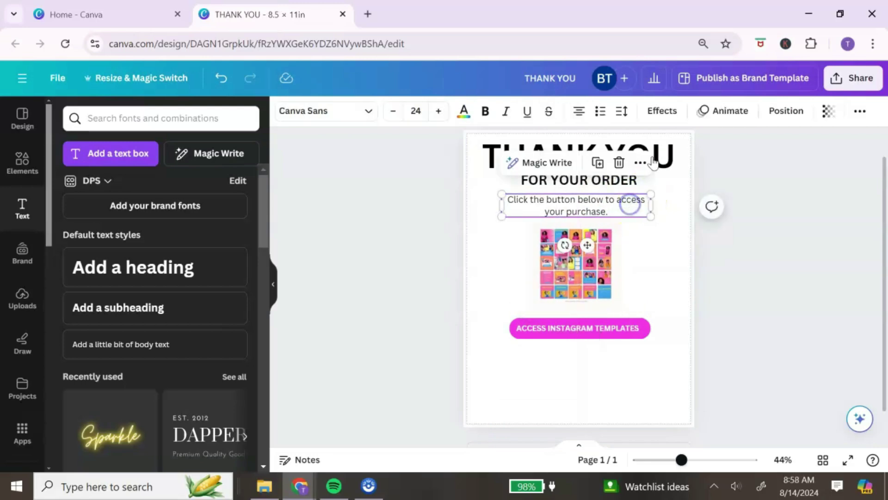
left_click(622, 111)
left_click_drag(679, 207, 665, 206)
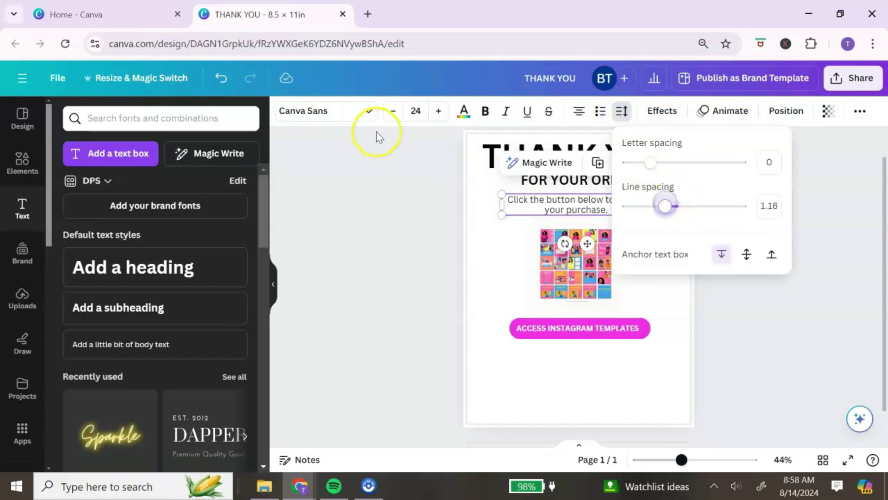
left_click(392, 111)
left_click(393, 111)
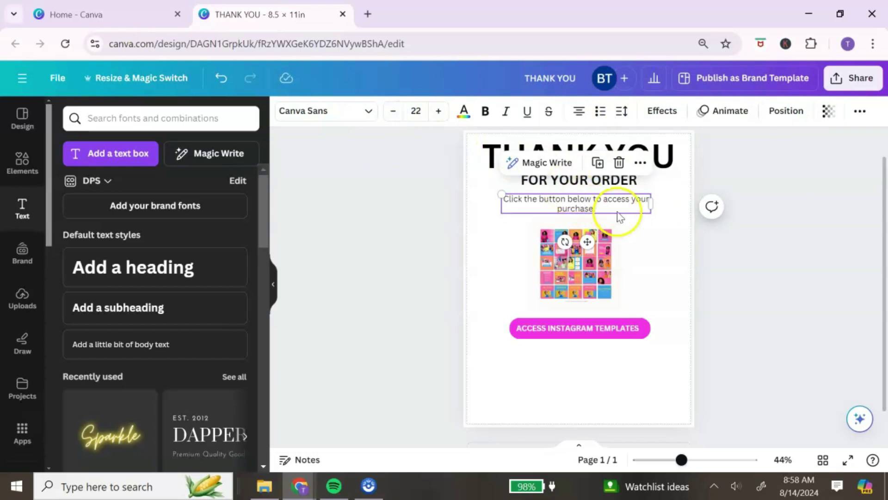
Step: Break the instruction text before "access" so that "access your purchase." forms the second line
left_click(605, 199)
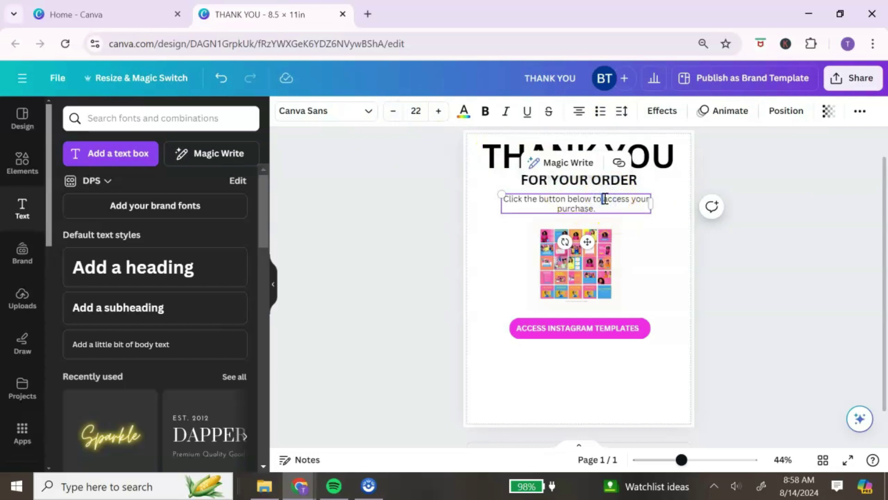
key("Escape")
left_click(660, 273)
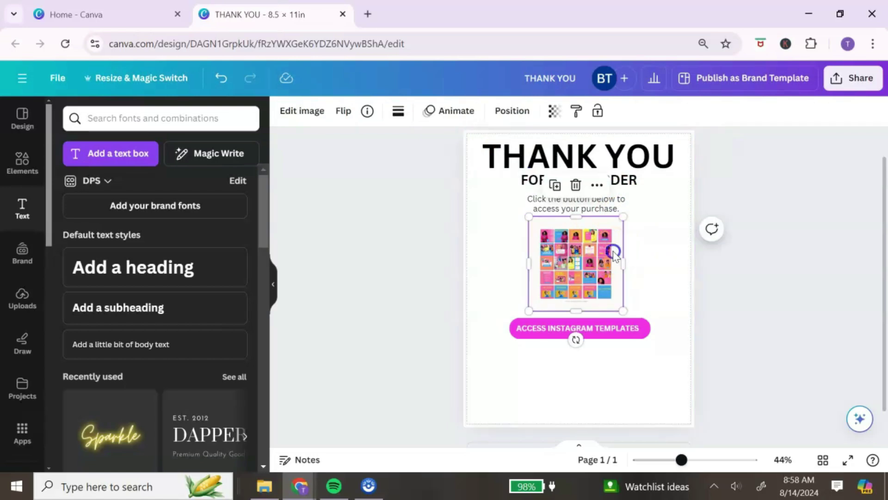
left_click(664, 223)
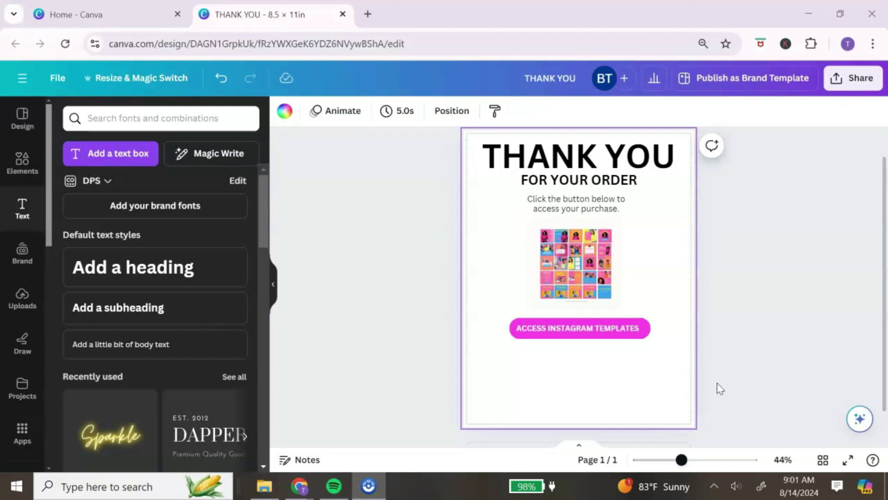
Step: Add the copied template share link to the text in the grouped button
left_click(583, 329)
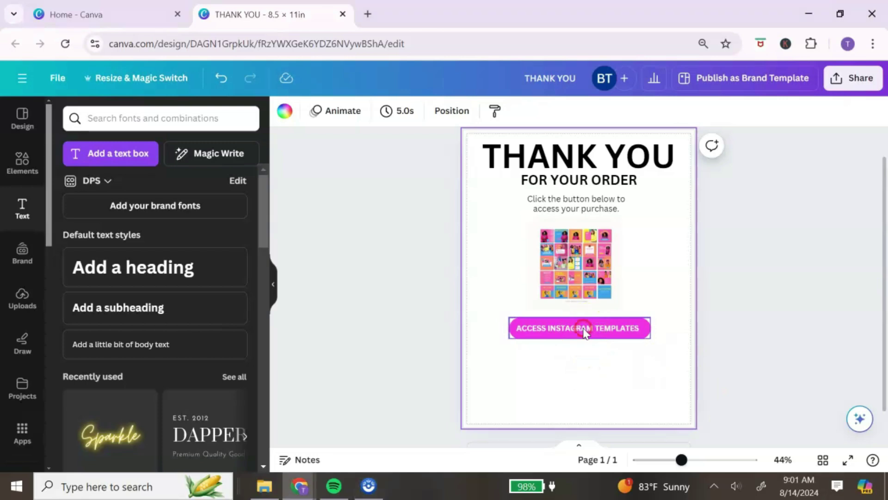
right_click(583, 330)
left_click(628, 368)
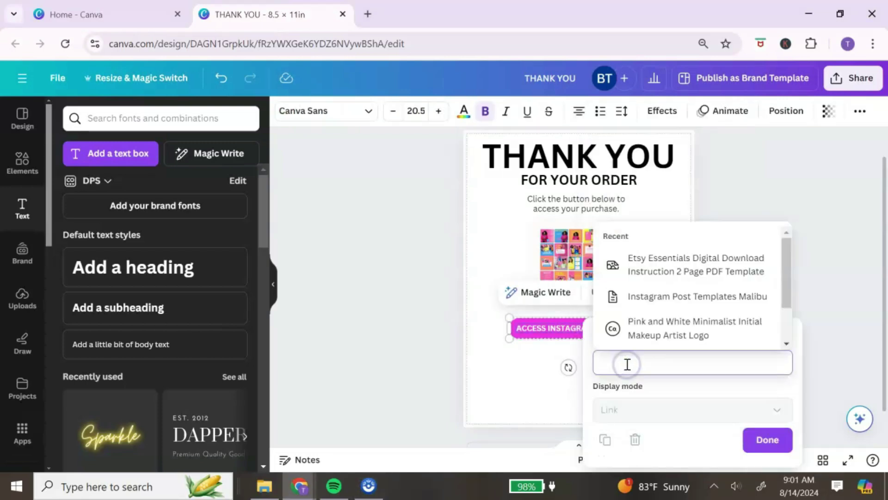
key("ctrl+v")
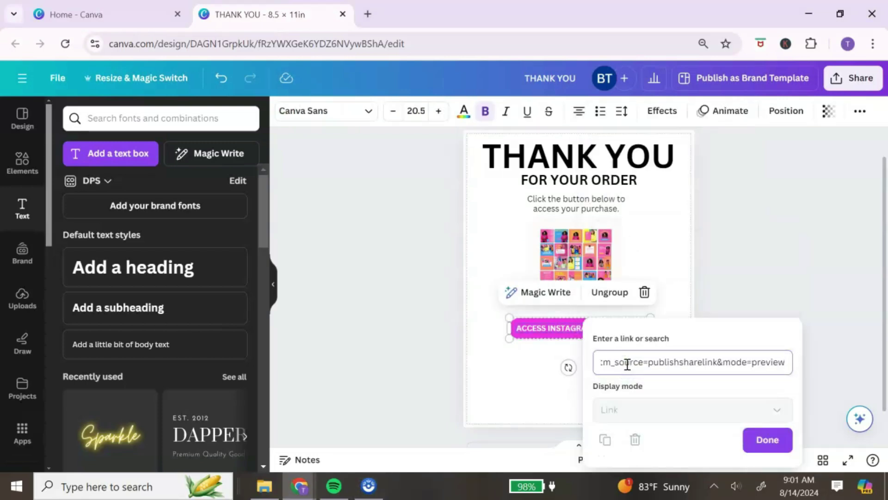
left_click(766, 442)
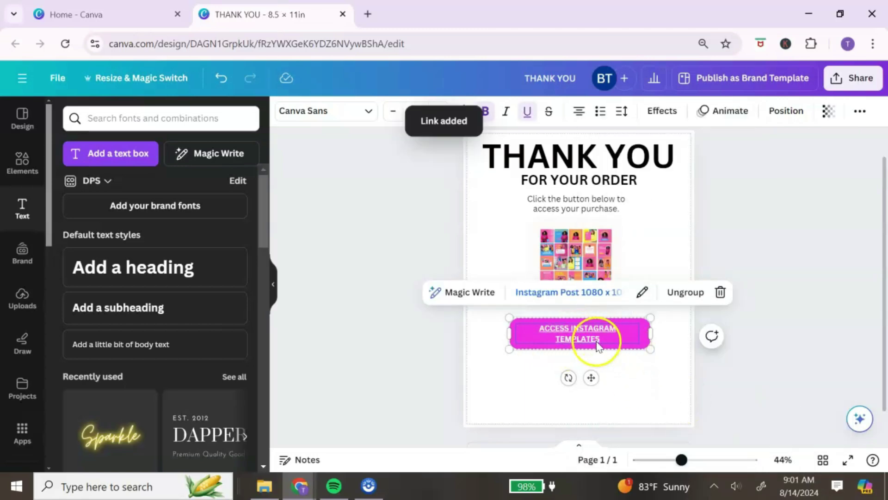
Step: Remove the underline from the linked button text
left_click(579, 346)
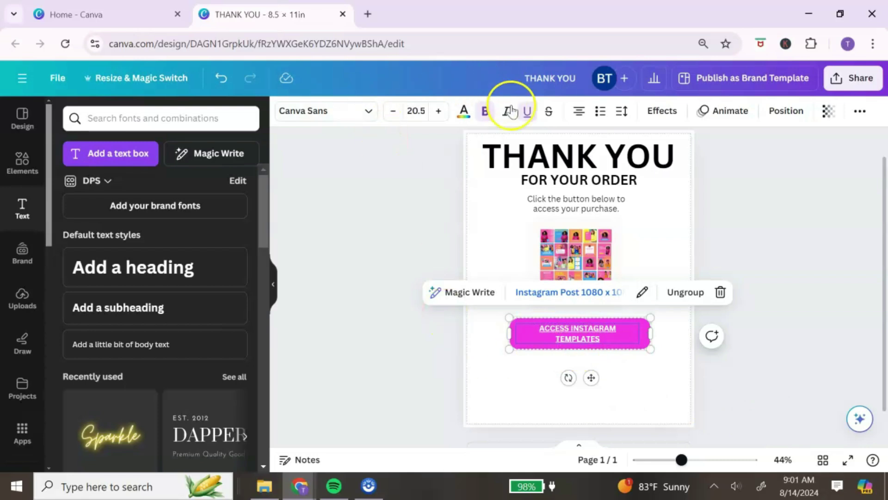
left_click(528, 111)
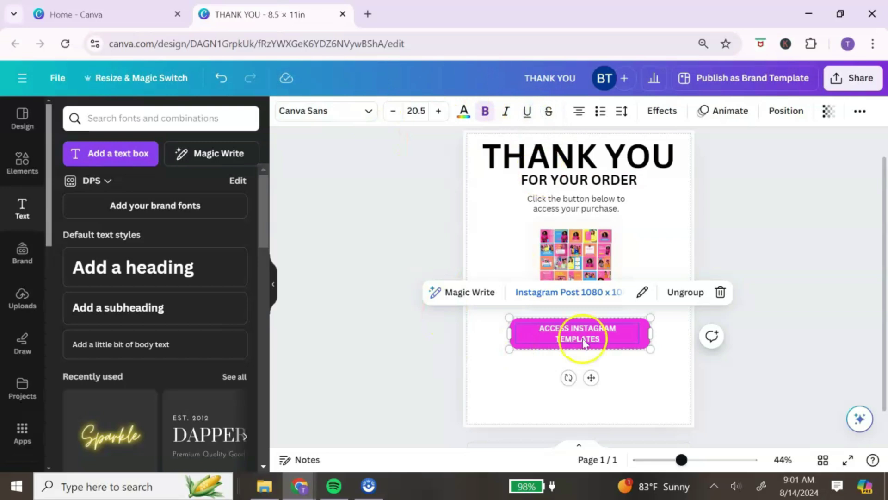
left_click(638, 374)
left_click(621, 332)
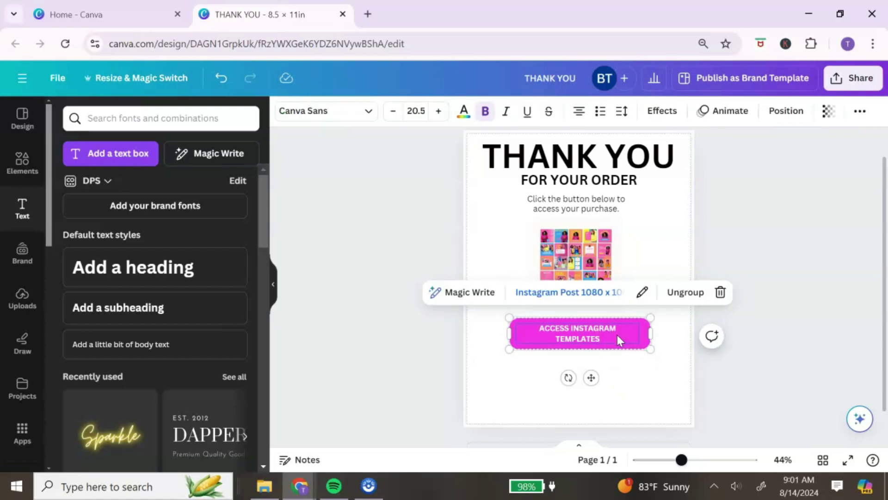
Step: Ungroup the button and widen its text box so "ACCESS INSTAGRAM TEMPLATES" fits on one line
left_click(686, 292)
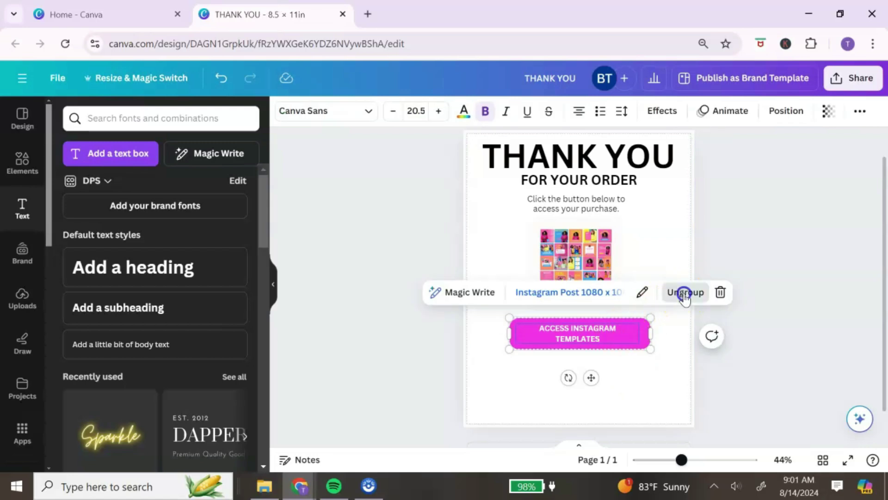
left_click(630, 368)
left_click(620, 336)
mouse_move(640, 333)
left_mouse_down()
mouse_move(652, 333)
mouse_move(646, 341)
left_mouse_up()
Step: Reduce the height of the pink button shape to fit the single line of text
left_click(597, 340)
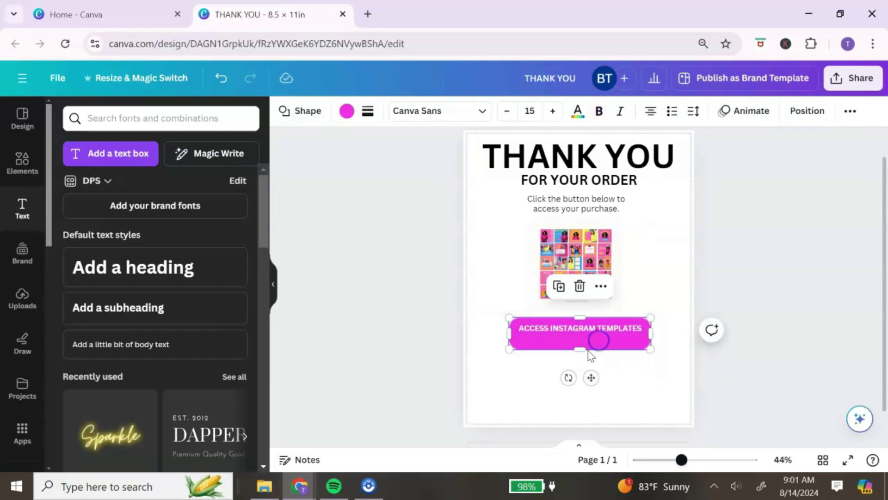
left_click_drag(580, 346, 581, 336)
left_click(657, 361)
Step: Add the same copied template share link to the pink button shape
left_click(641, 334)
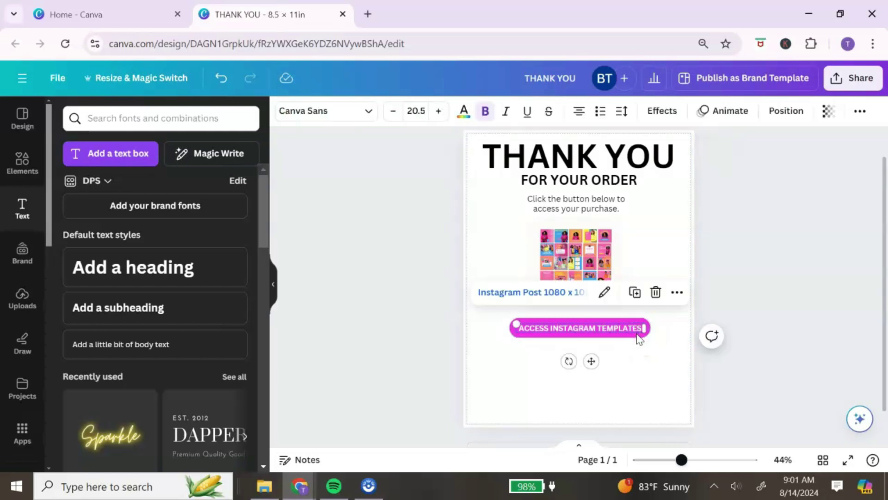
left_click(638, 335)
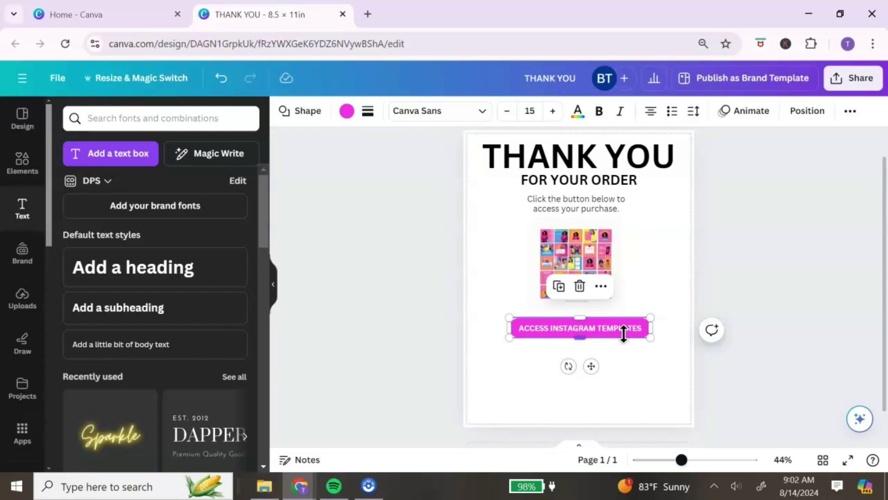
right_click(623, 333)
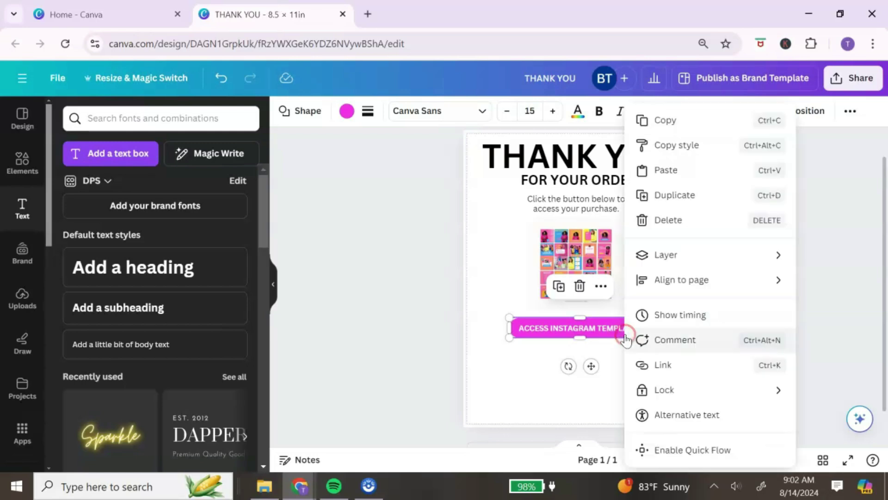
left_click(686, 365)
left_click(682, 361)
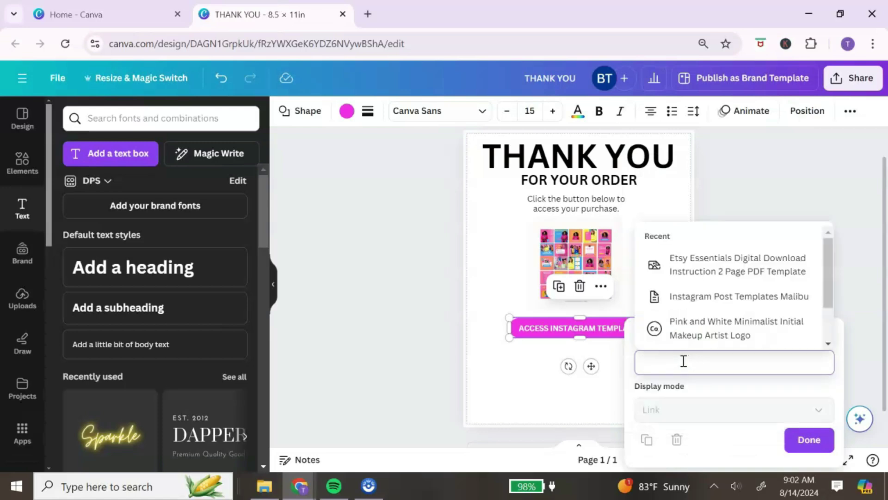
key("ctrl+v")
left_click(813, 439)
left_click(779, 418)
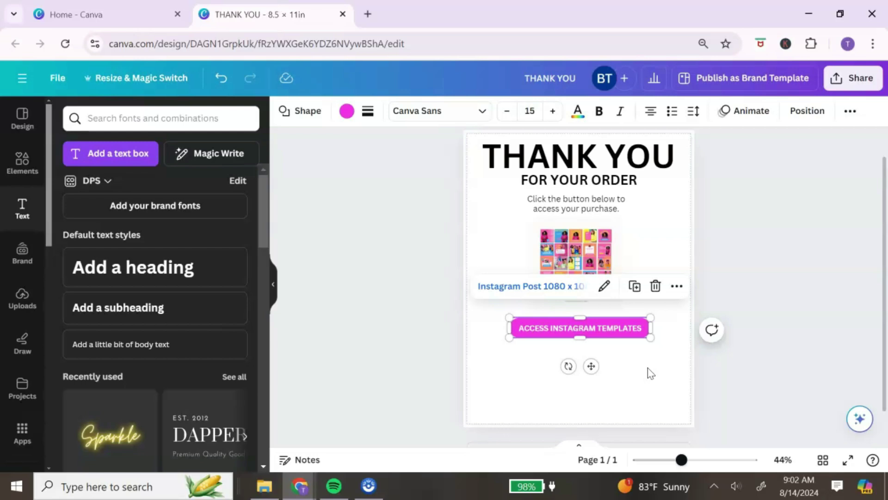
Step: Duplicate the "FOR YOUR ORDER" text, place the copy below the pink button and change its wording to "THANKYOU15"
left_click(651, 373)
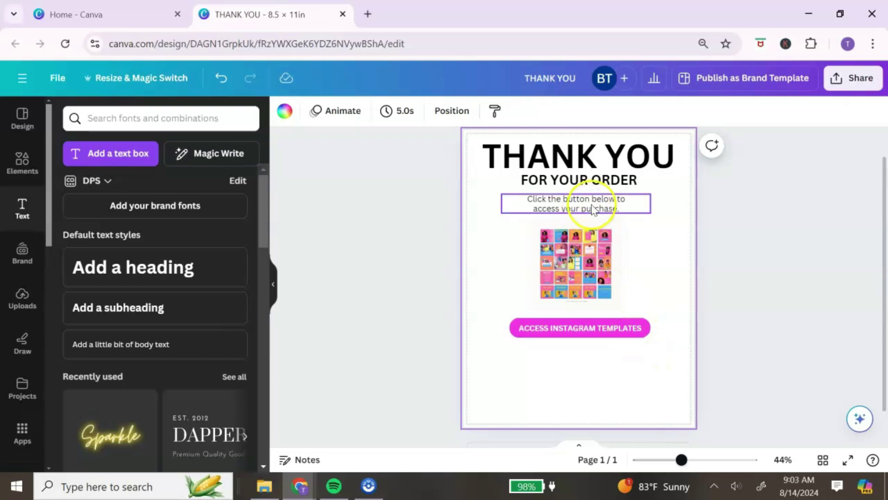
left_click(632, 185)
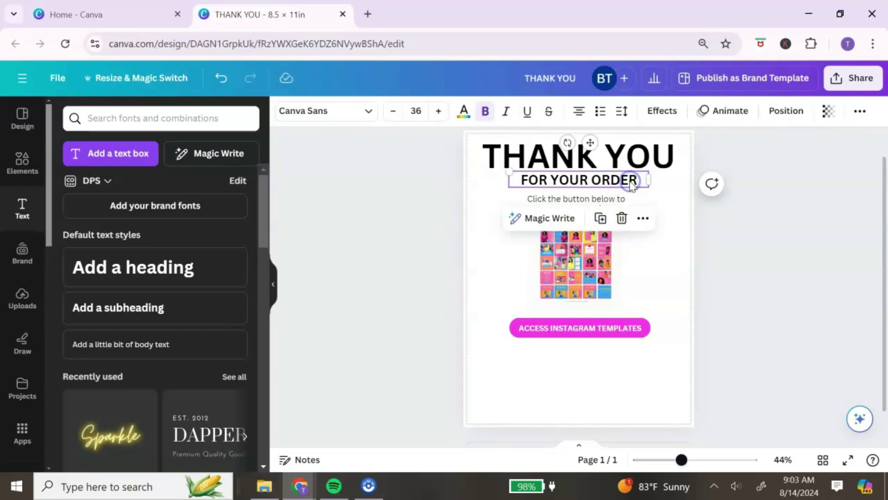
left_click(599, 218)
left_click_drag(606, 185, 601, 381)
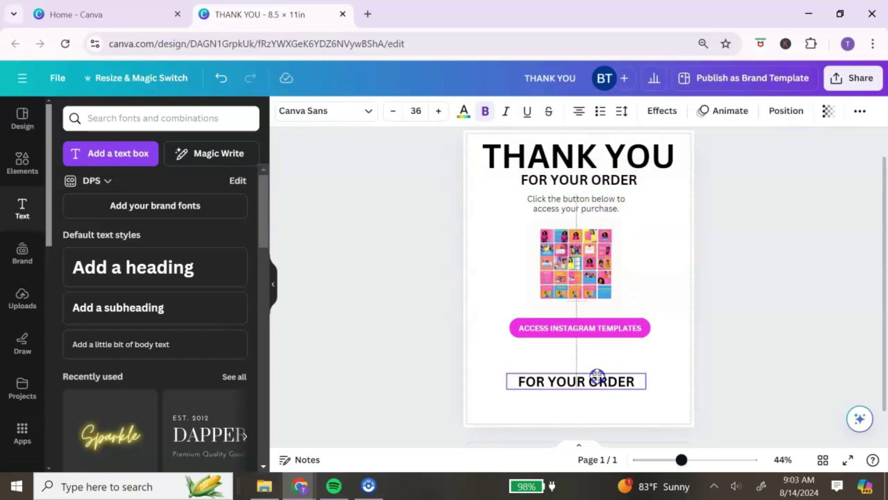
double_click(637, 379)
type("TH")
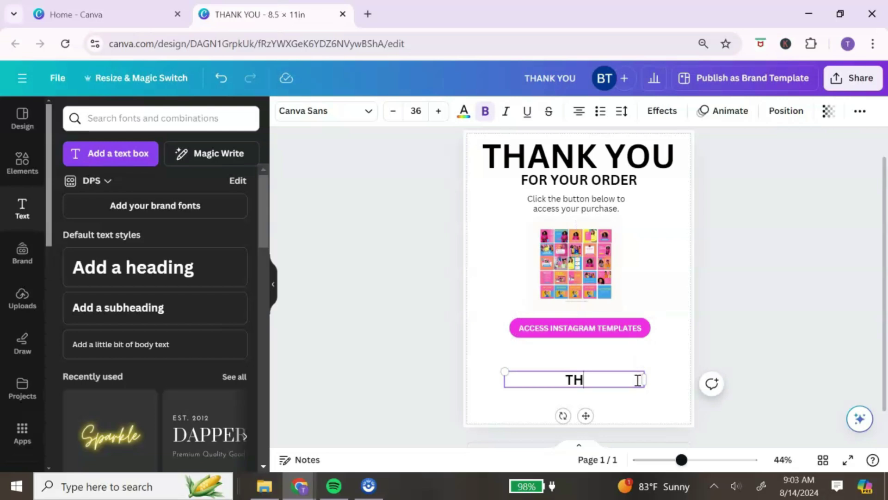
type("ANKYOU")
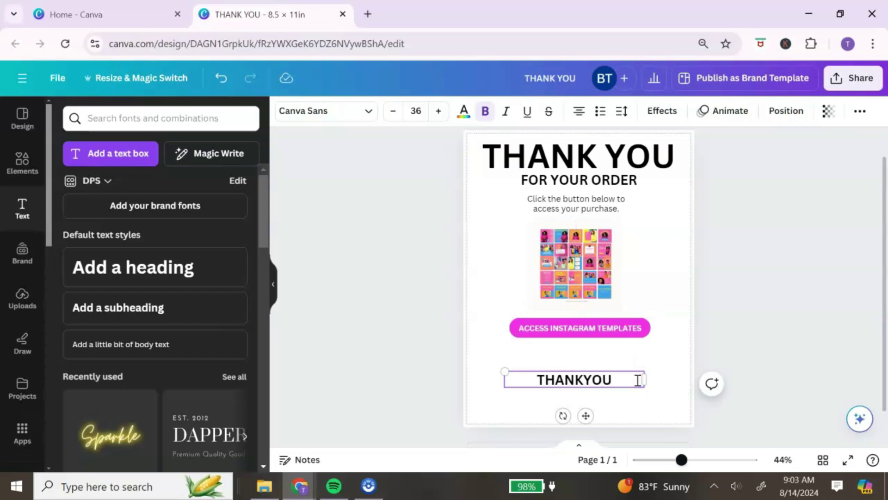
type("15")
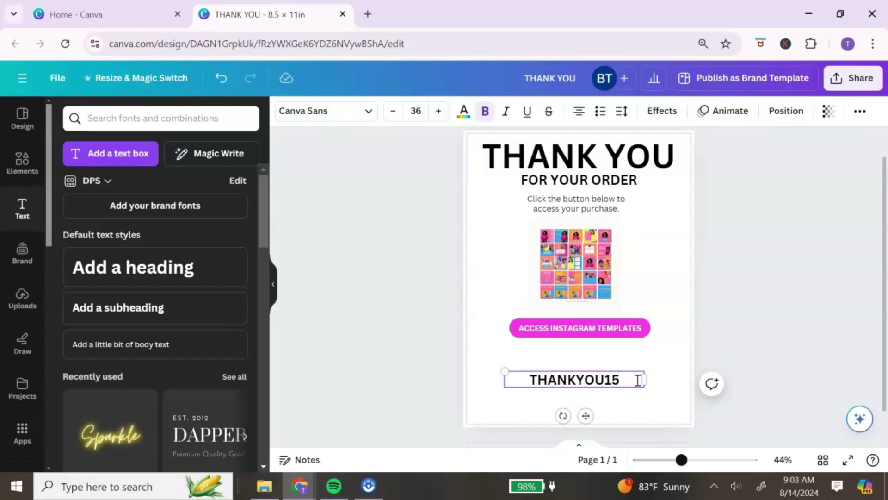
Step: Duplicate the instruction text, place it between the button and the coupon code, and reword it "Use this coupon code for your next order."
left_click(620, 206)
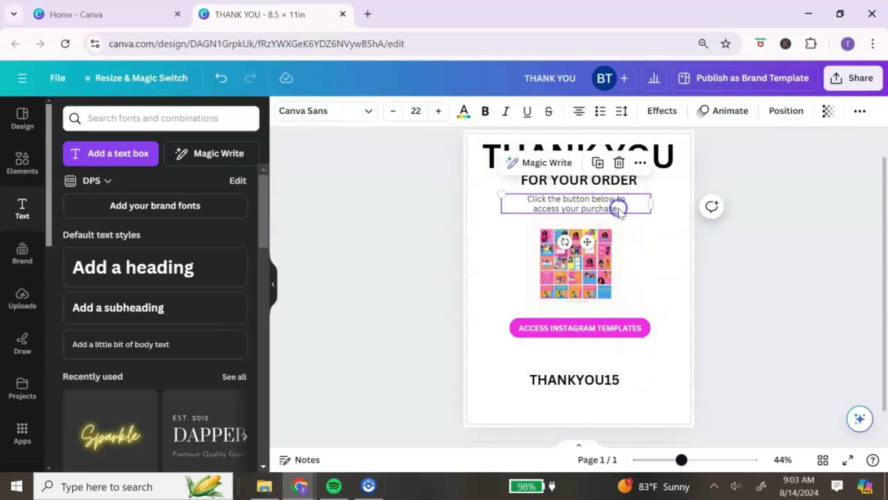
left_click(598, 164)
left_click_drag(602, 208, 604, 351)
double_click(643, 357)
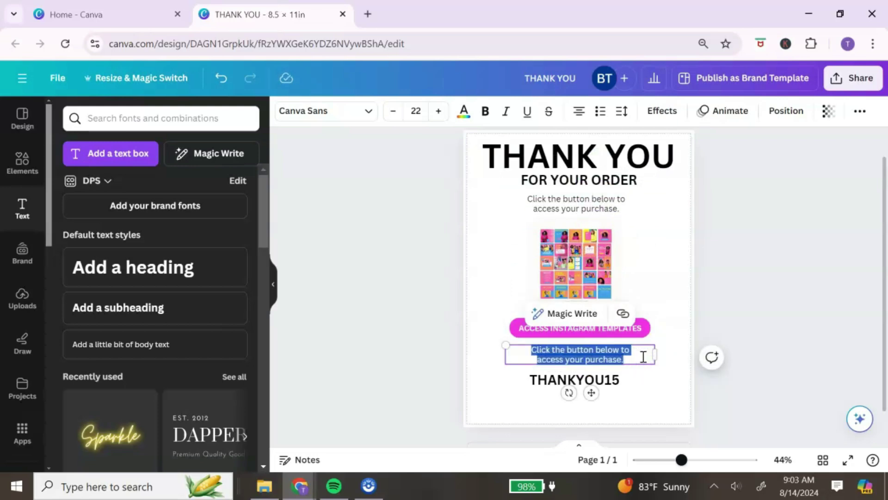
type("Use this coupon code for your ne")
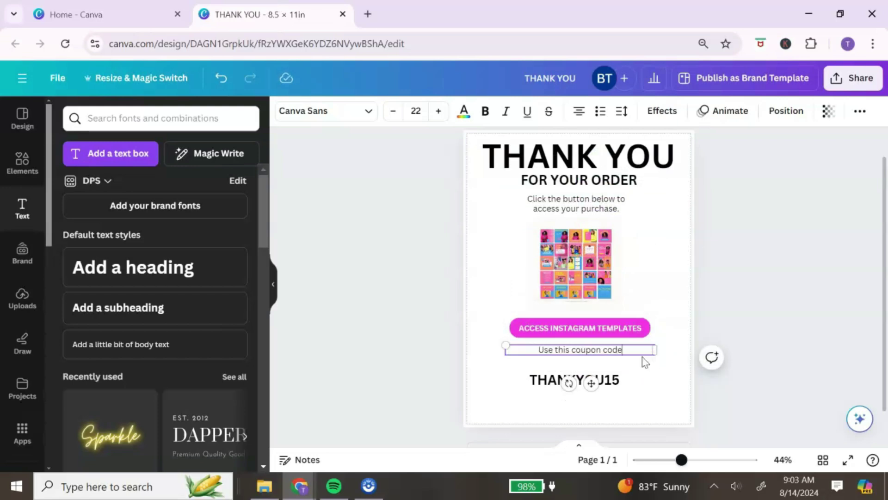
type("xt order.")
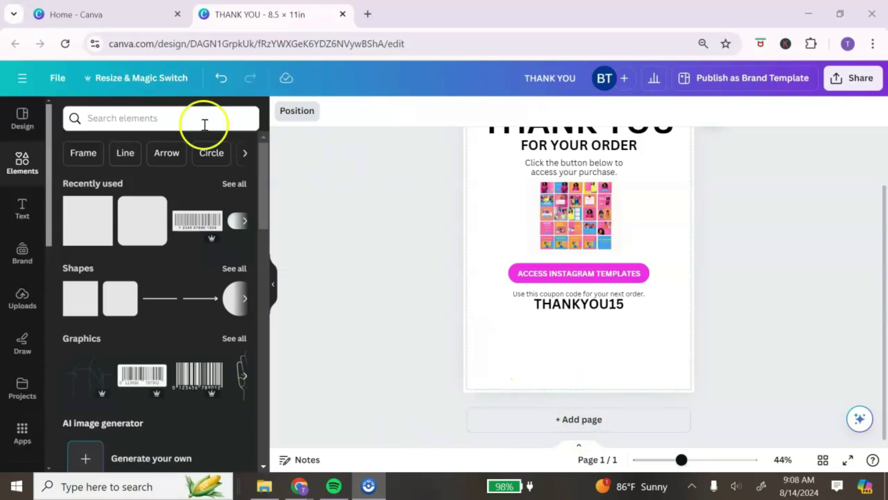
Step: Add a pink square shape and stretch it into a full-width band across the foot of the page, just below the coupon code
left_click(87, 225)
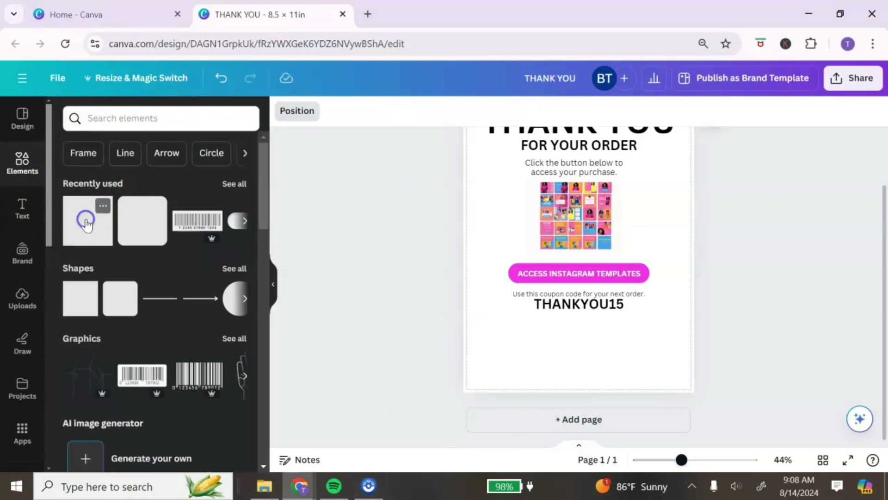
left_click(590, 234)
left_click_drag(587, 262, 697, 366)
left_click_drag(520, 361, 462, 357)
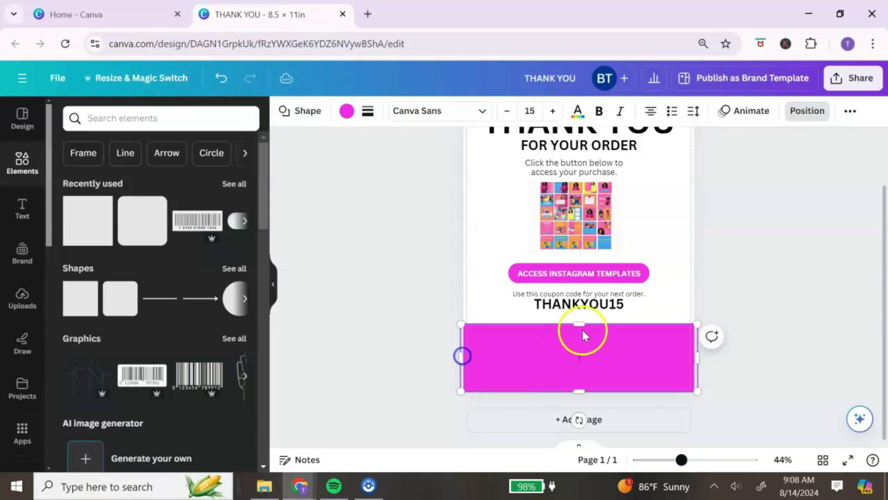
left_click_drag(578, 322, 578, 319)
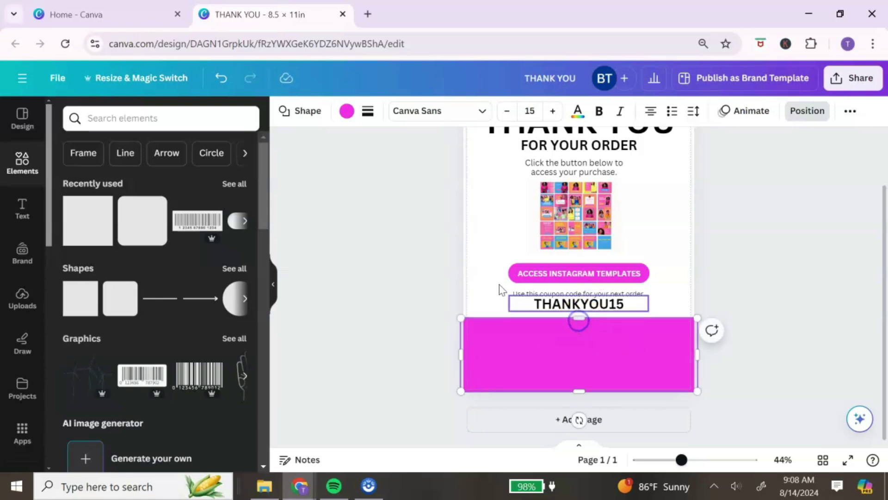
Step: Add a white vertical line through the centre of the pink band to divide it into two halves
left_click(151, 301)
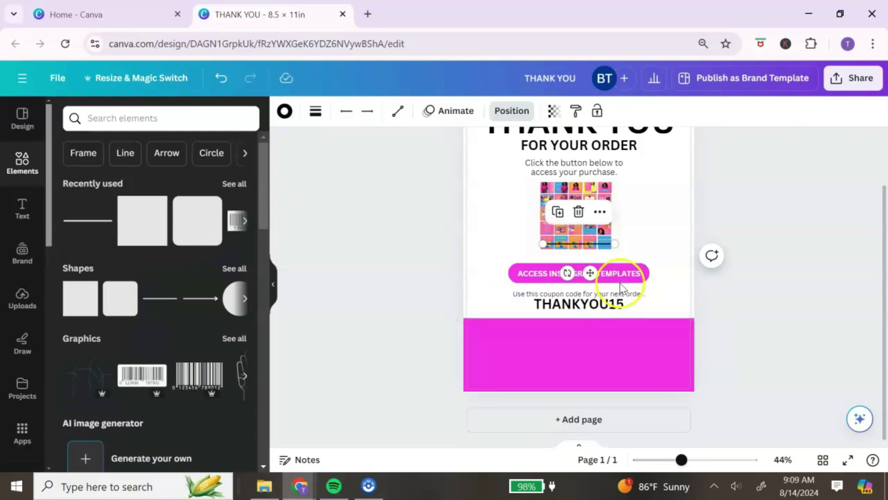
left_click_drag(592, 272, 617, 346)
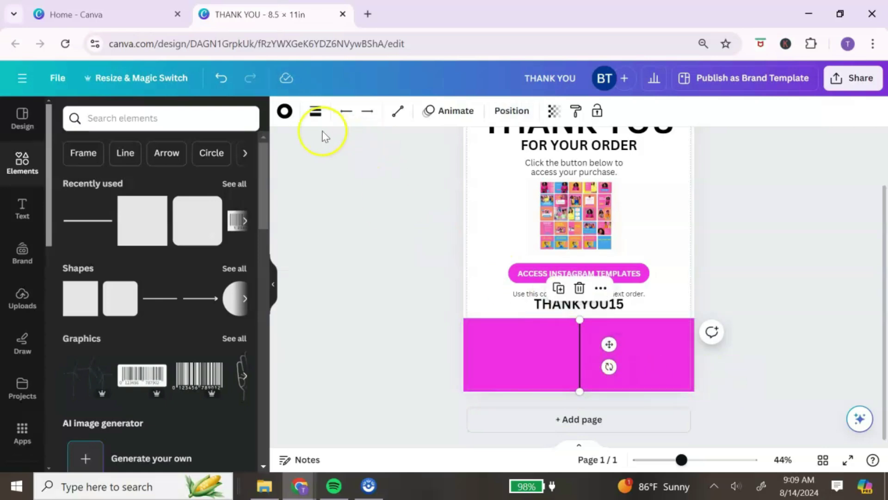
left_click(285, 114)
left_click(169, 188)
left_click(787, 366)
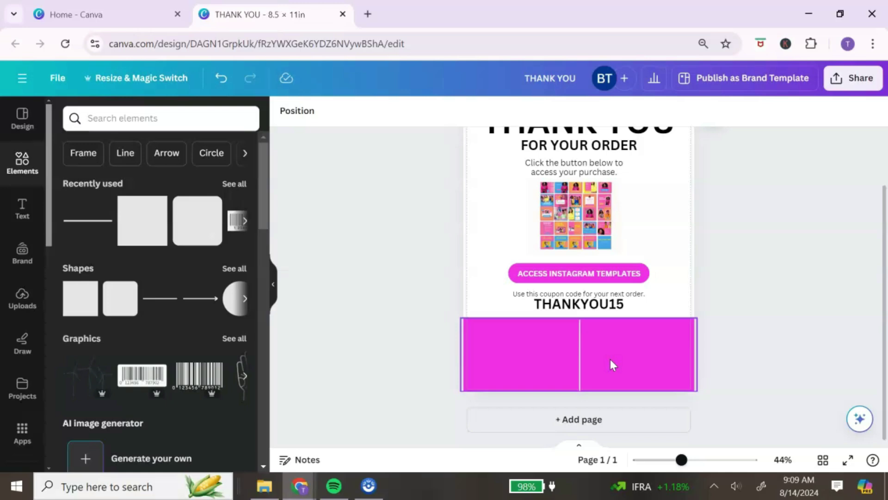
Step: Duplicate the coupon code text into the left half of the pink band, change it to "CONTACT US" and colour it white
left_click(613, 311)
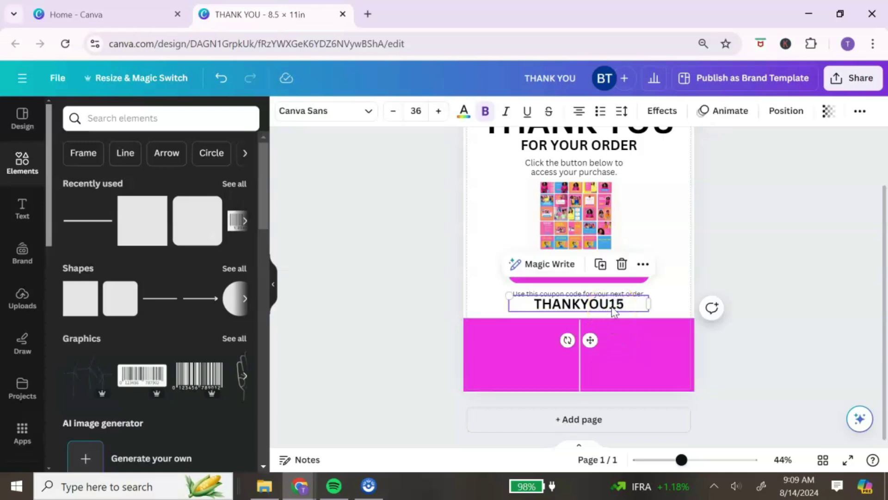
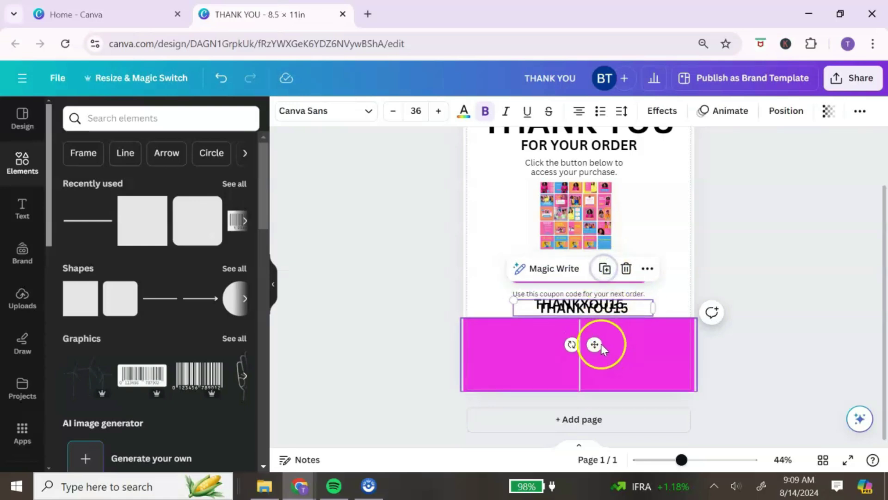
left_click_drag(595, 343, 532, 375)
double_click(555, 337)
type("CONTA")
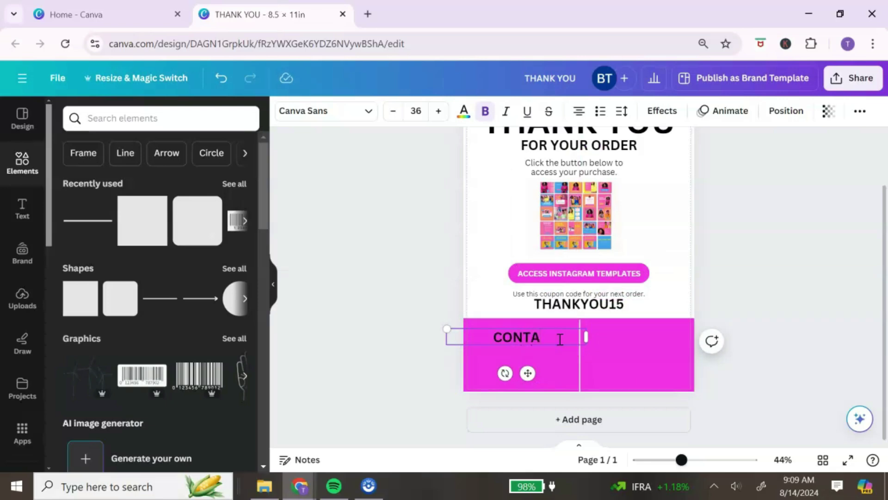
type("CT US")
left_click_drag(560, 337, 454, 336)
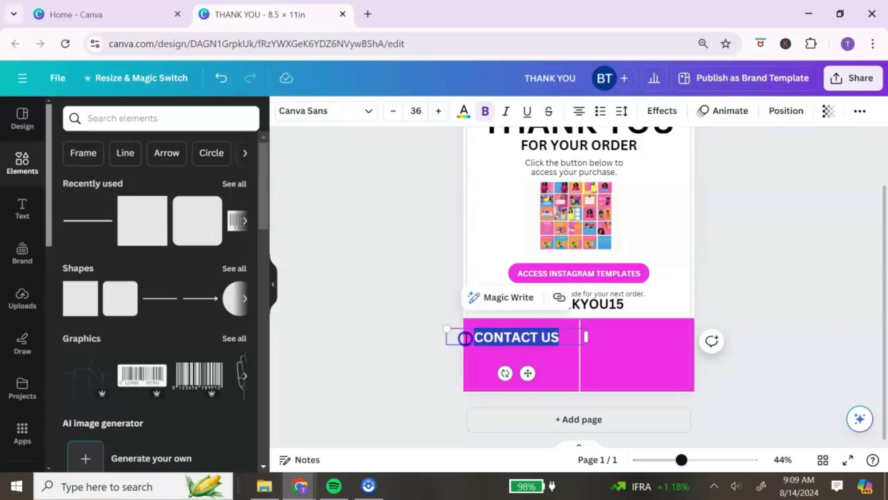
left_click(455, 119)
left_click(171, 188)
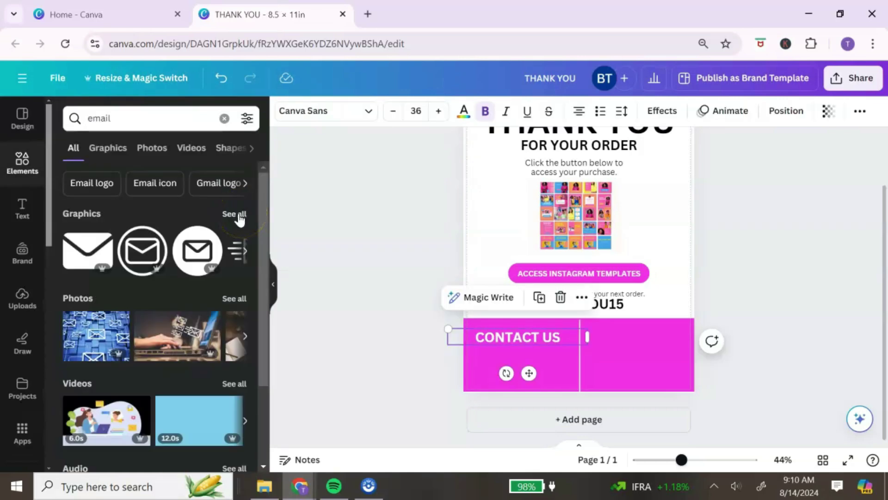
Step: Find an open-envelope icon with an @ sign among the "email" graphics and place it small beneath "CONTACT US"
left_click(238, 217)
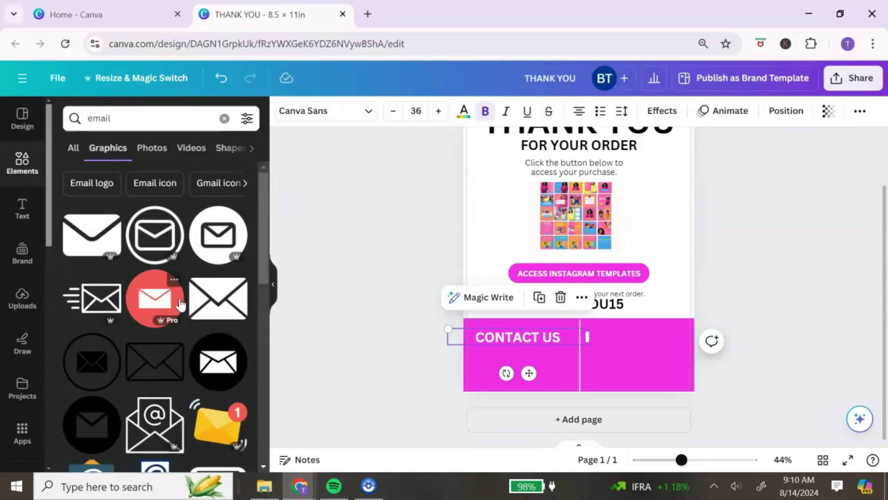
scroll(179, 304, "down", 4)
scroll(183, 278, "up", 4)
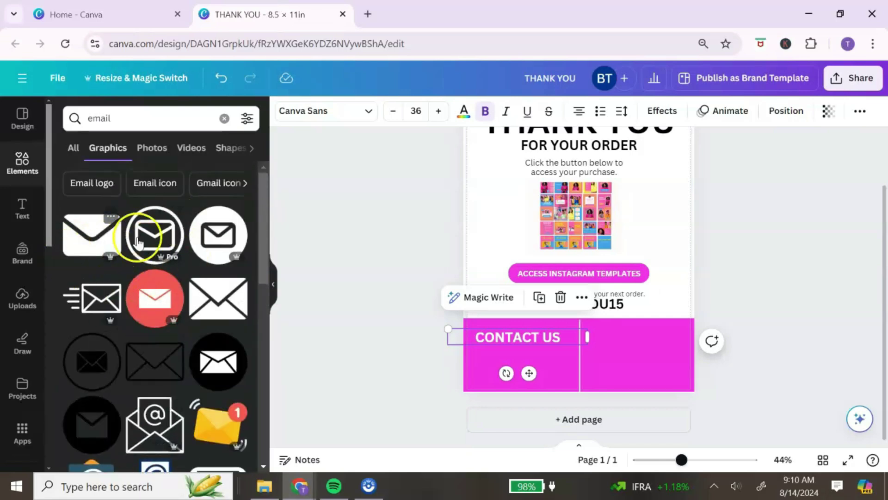
left_click_drag(155, 423, 491, 372)
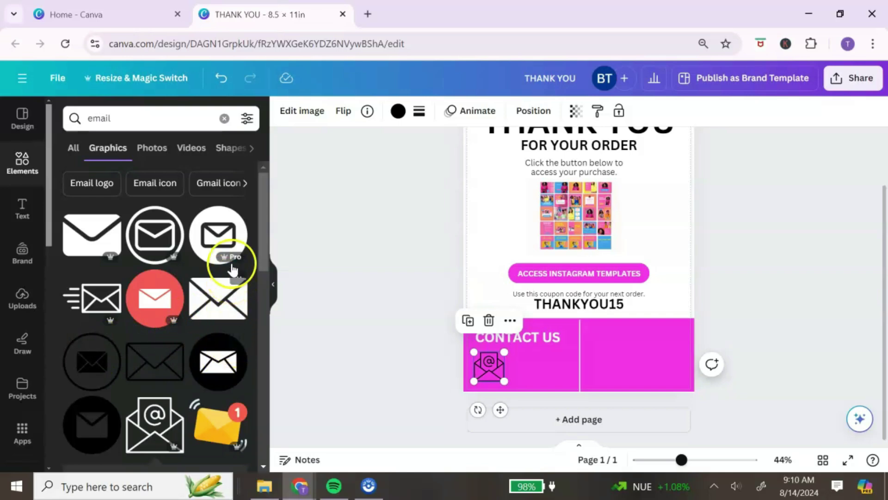
Step: Filter the "email" graphics to free ones and look through the available icons
left_click(247, 126)
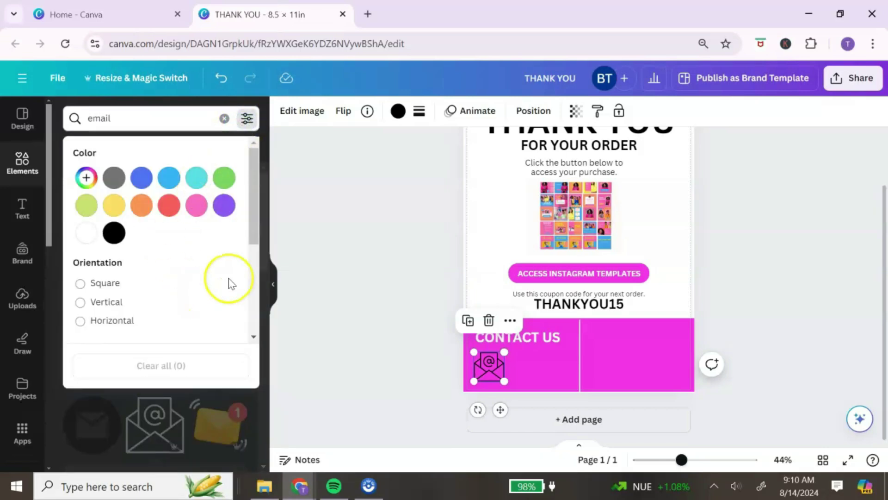
left_click(254, 280)
scroll(250, 301, "down", 3)
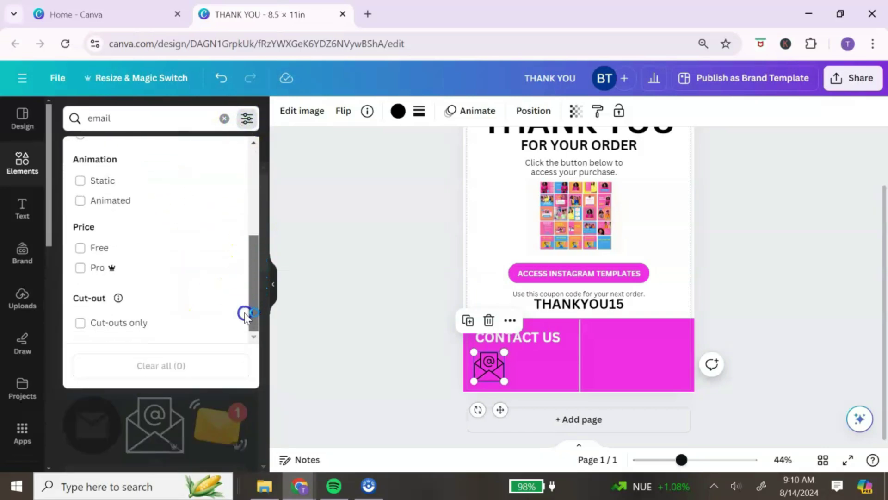
left_click(80, 248)
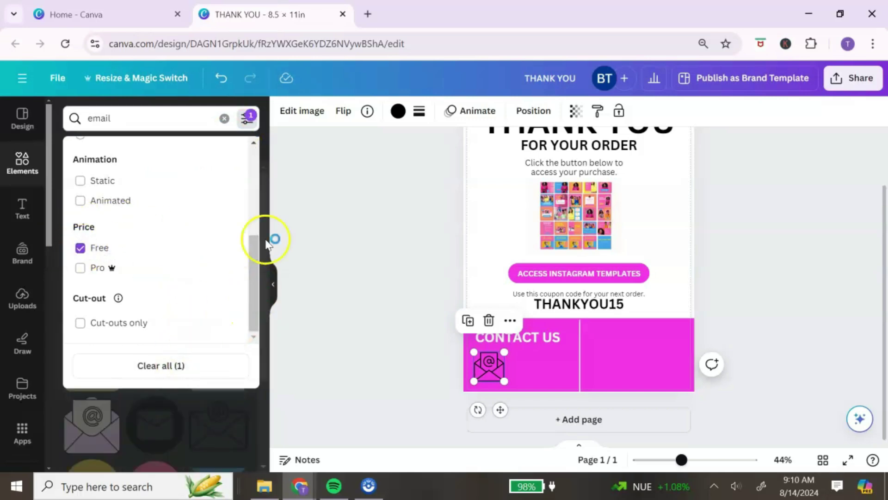
left_click(274, 205)
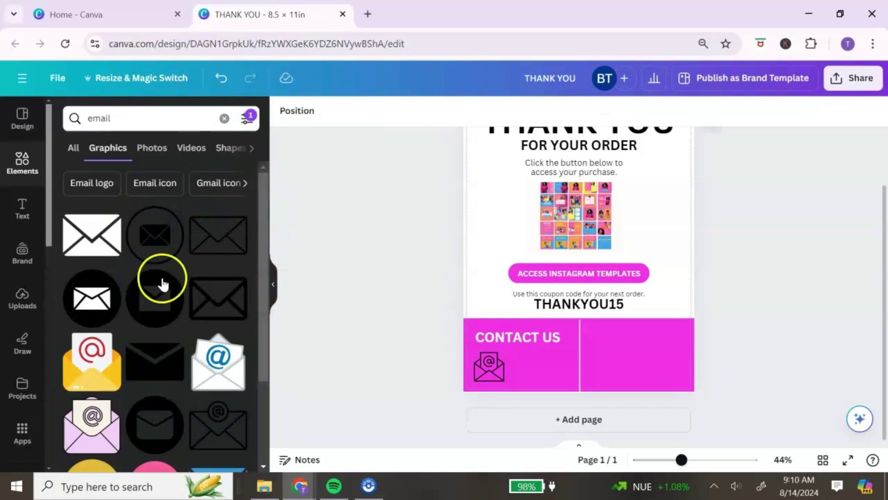
scroll(173, 276, "down", 2)
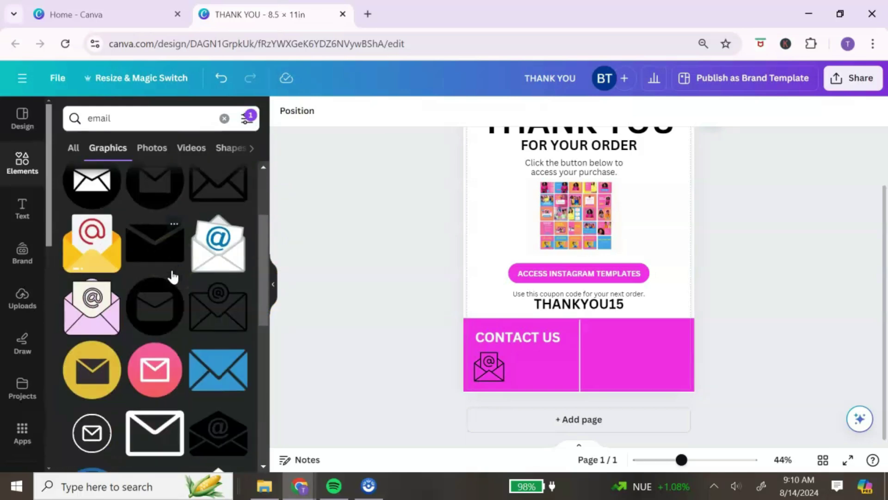
Step: Recolour the envelope icon under "CONTACT US" white
left_click(489, 366)
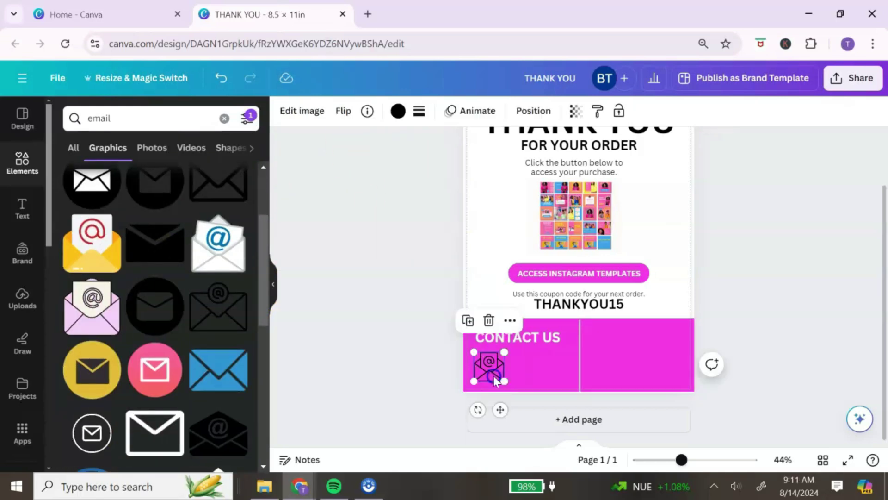
left_click(397, 115)
left_click(170, 186)
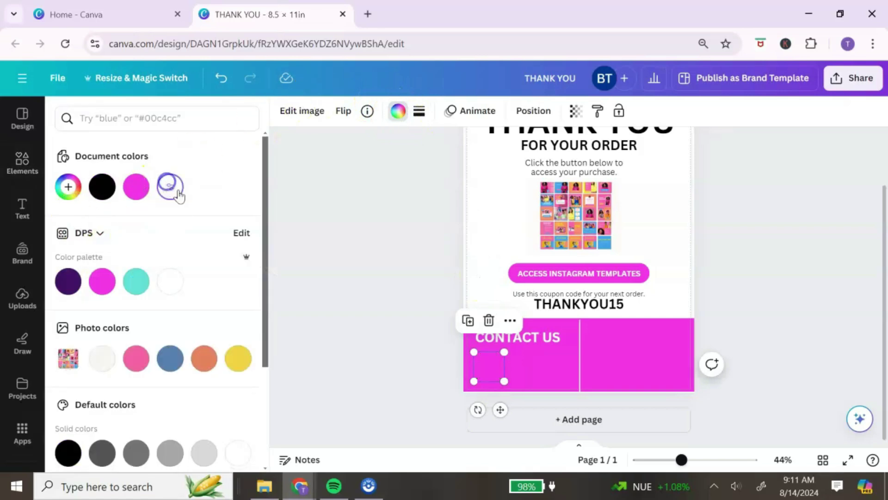
left_click(363, 261)
Step: Duplicate the coupon sentence, replace its wording with the contact e-mail address, and position it beside the envelope icon
left_click(627, 295)
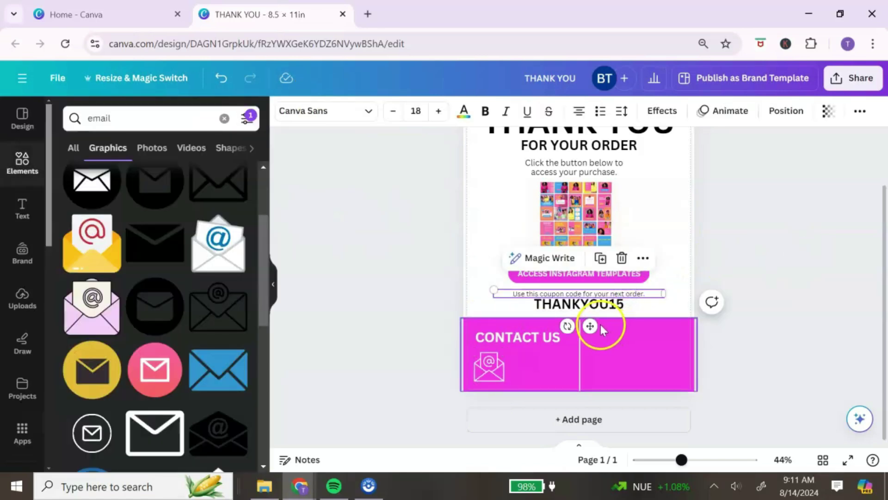
left_click(602, 259)
left_click_drag(599, 388, 599, 394)
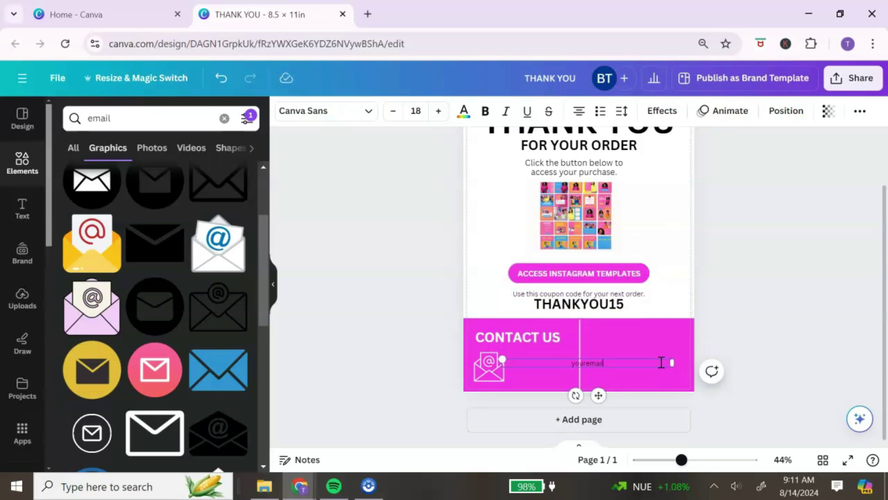
key("BackSpace")
key("BackSpace")
type("mail.com")
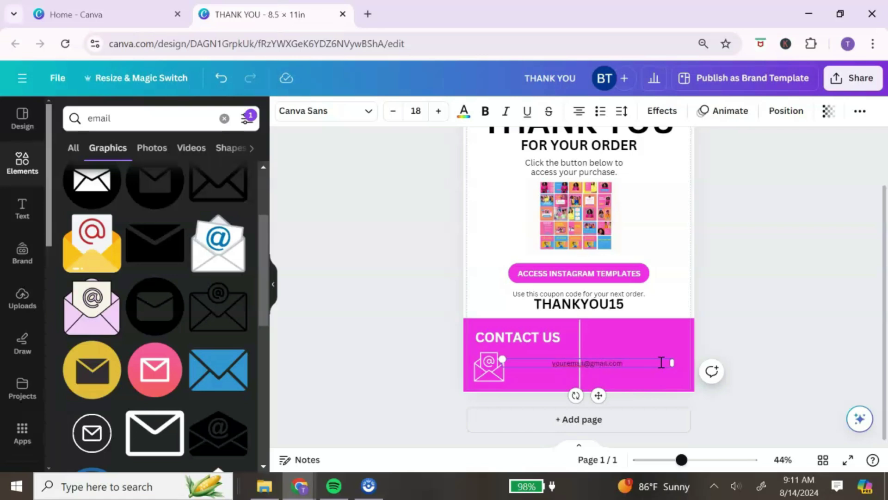
left_click_drag(599, 395, 550, 388)
Step: Recolour the contact e-mail address beside the envelope icon white
left_click(464, 111)
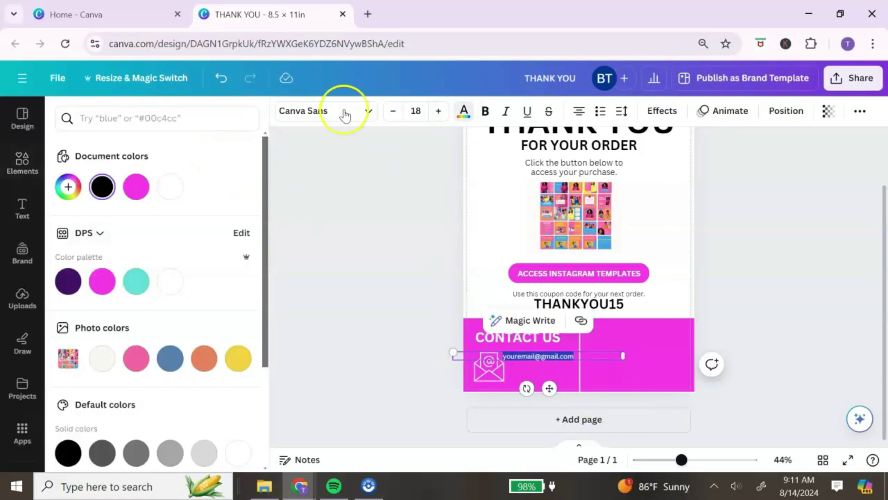
left_click(175, 197)
left_click(407, 402)
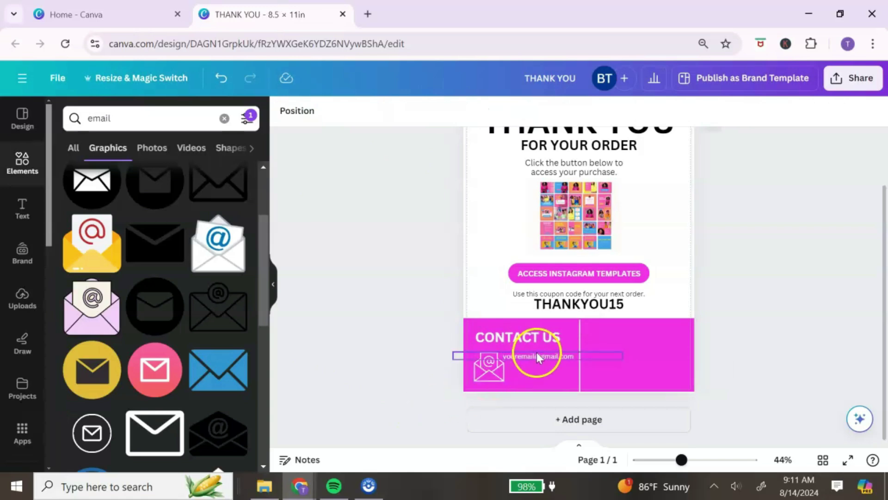
Step: Tilt the envelope icon slightly and make the contact e-mail address beside it bold
left_click(490, 372)
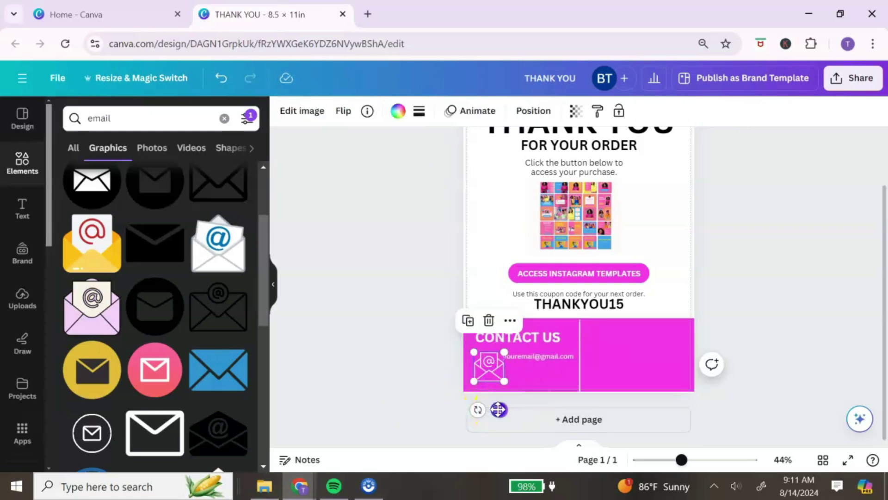
left_click_drag(478, 409, 481, 410)
left_click_drag(546, 357, 502, 363)
left_click(485, 111)
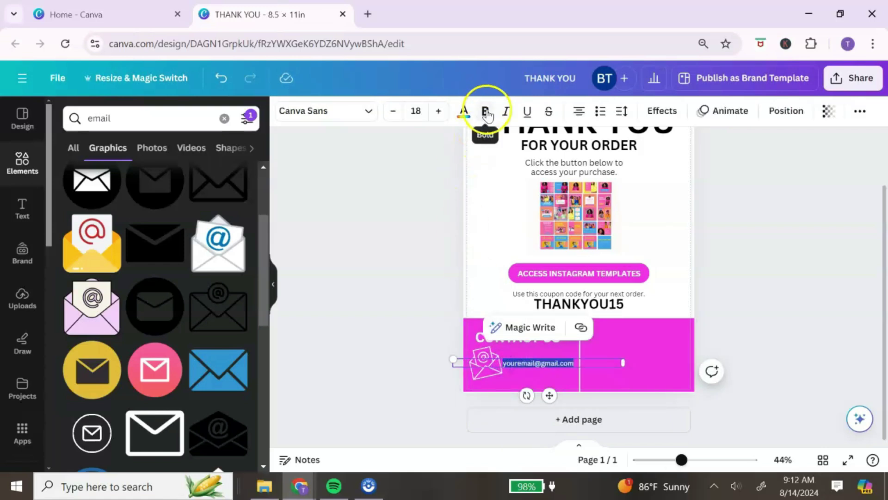
left_click(652, 330)
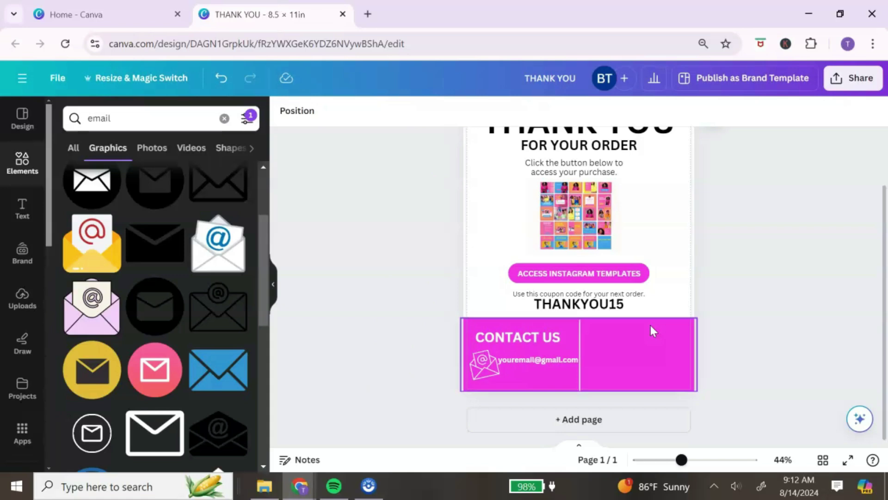
Step: Duplicate the "CONTACT US" heading into the footer's empty half beyond the divider and change its text to "FOLLOW US"
left_click(541, 338)
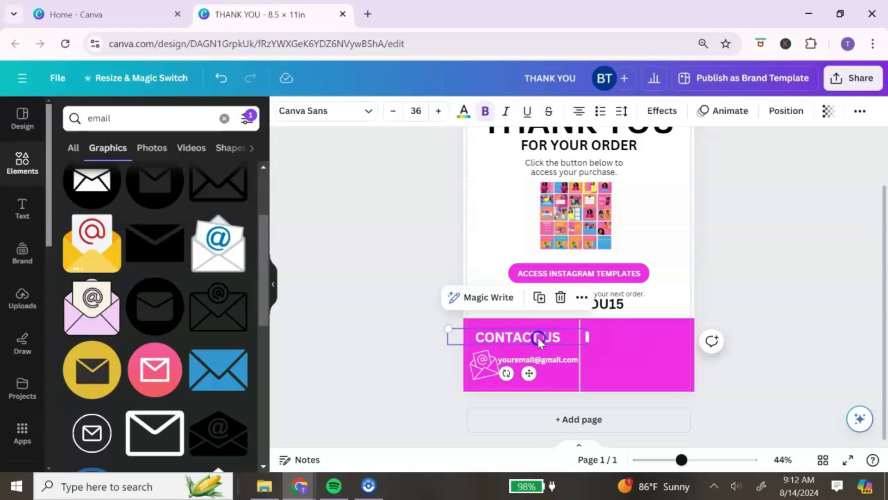
left_click(540, 297)
left_click_drag(532, 376, 652, 376)
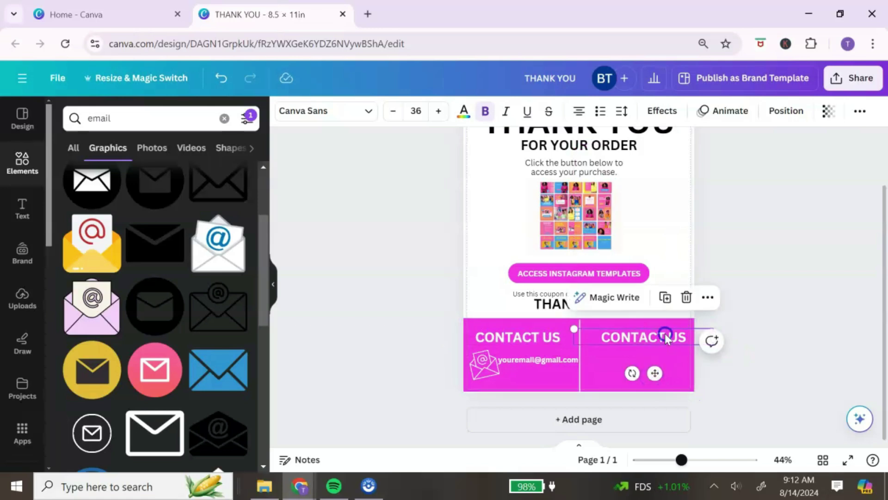
double_click(666, 338)
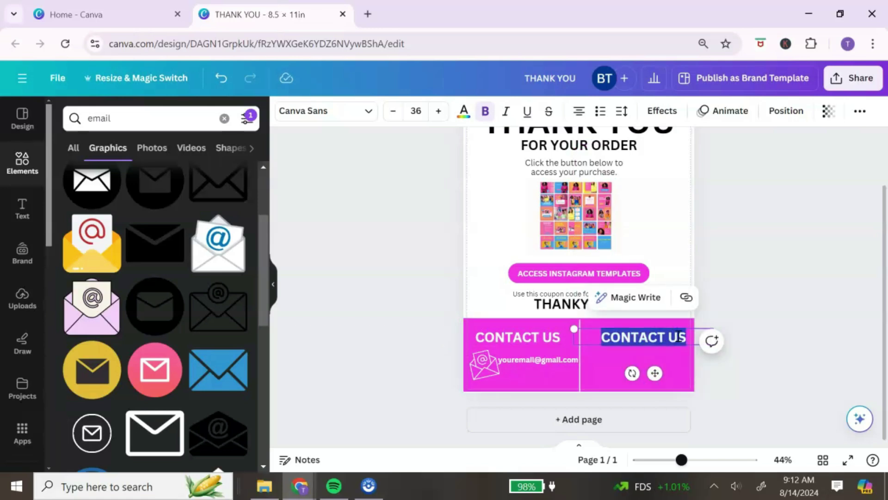
type("FOLLO")
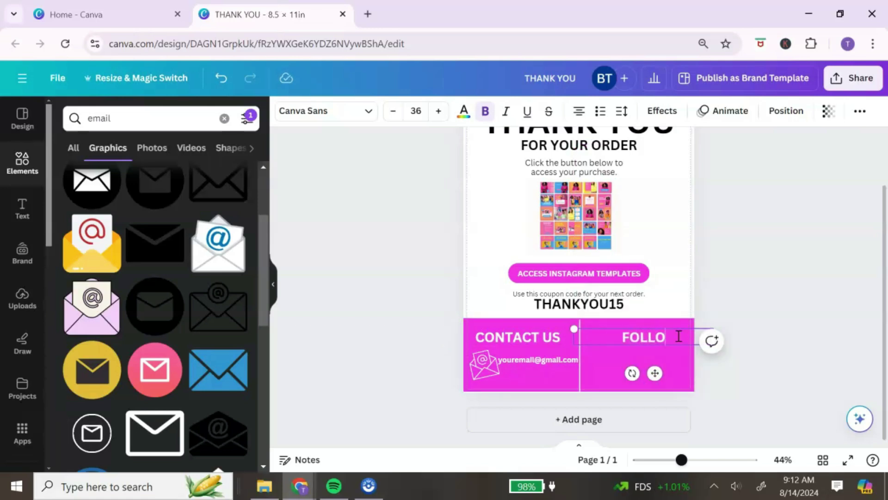
type("W US")
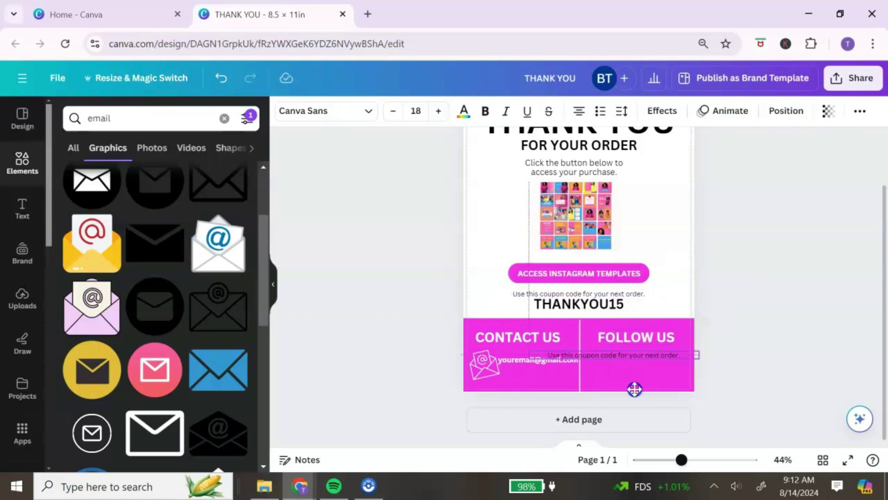
Step: Replace the copied coupon sentence beneath "FOLLOW US" with "ETSY SHOP" and recolour it white
left_click_drag(555, 363, 691, 363)
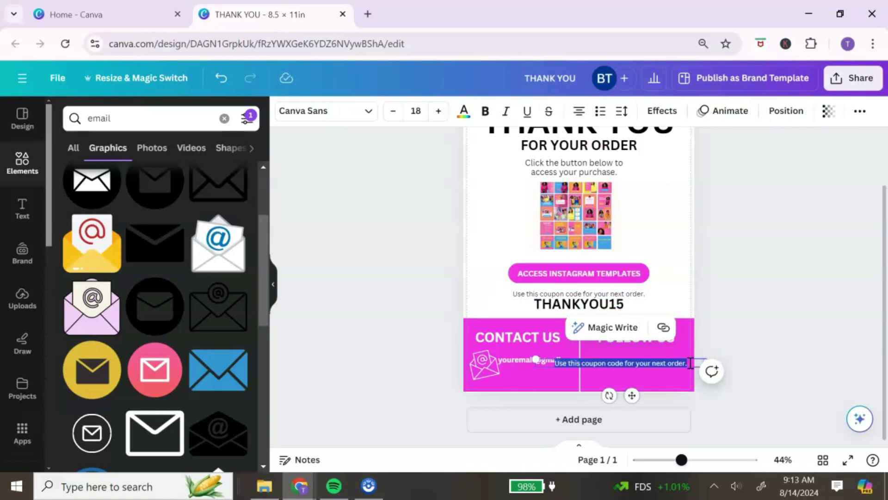
type("ETSY SHOP")
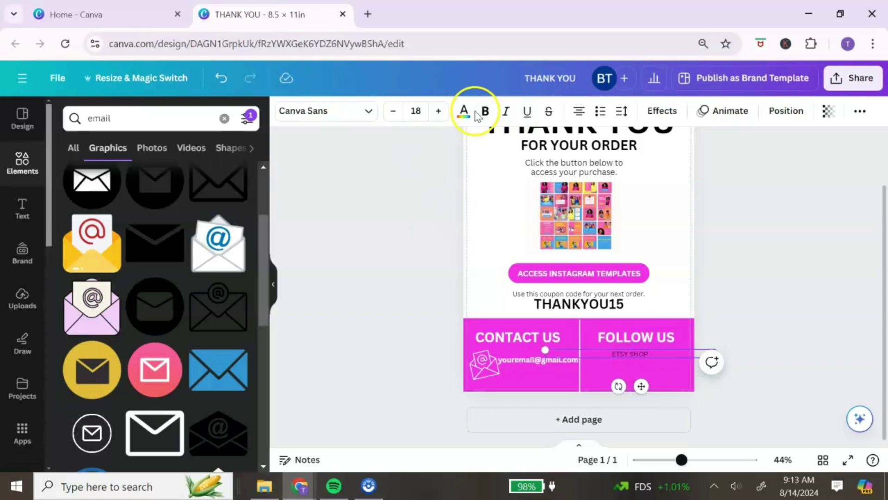
left_click(464, 111)
left_click(172, 192)
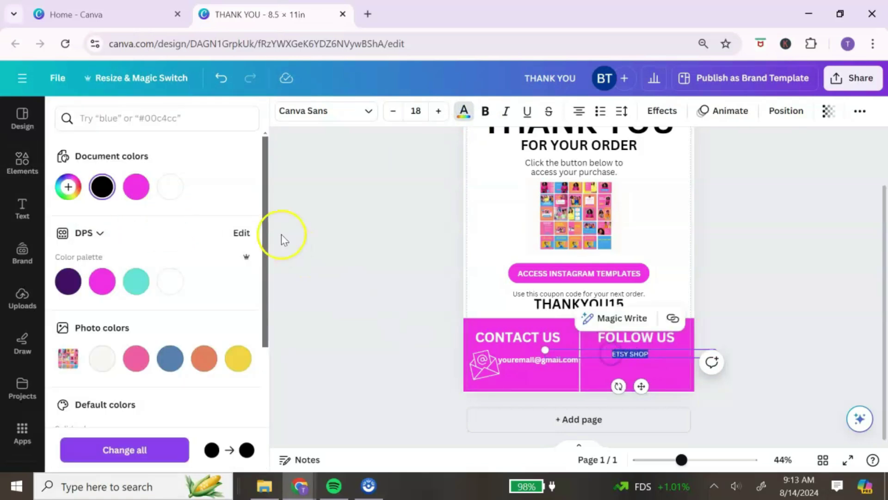
left_click(642, 359)
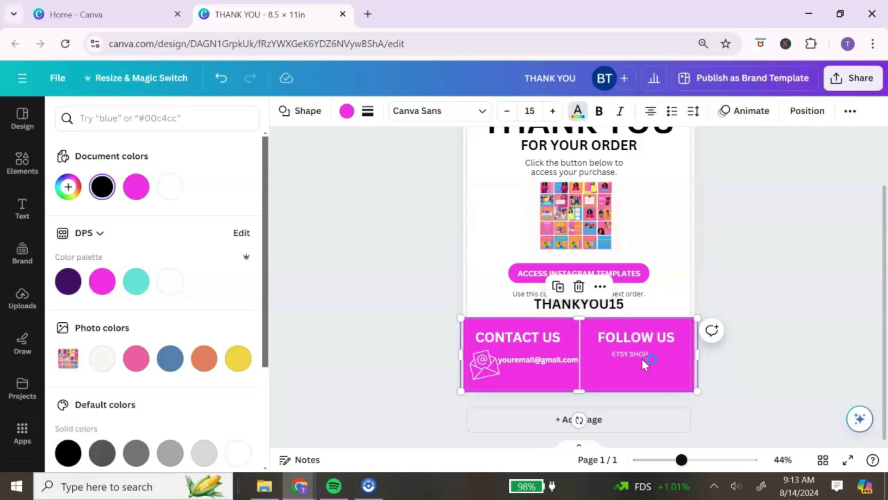
right_click(640, 354)
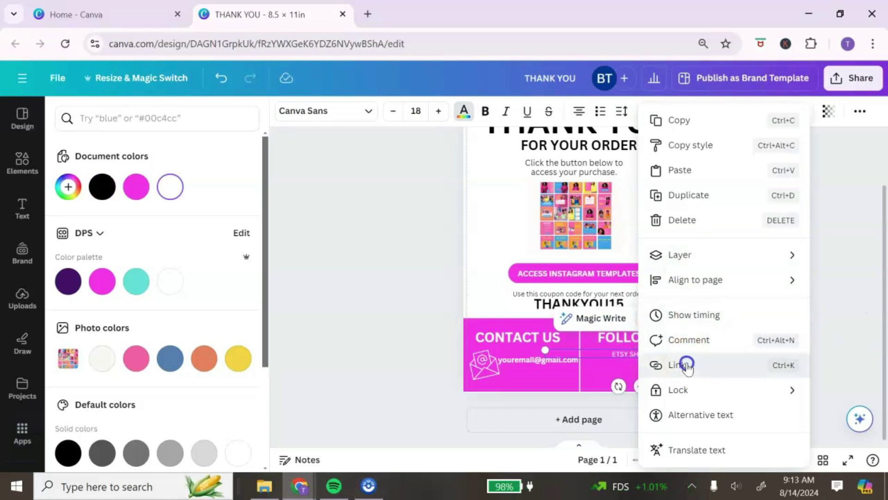
left_click(688, 365)
type("https://bosstoolsstudio.etsy.com")
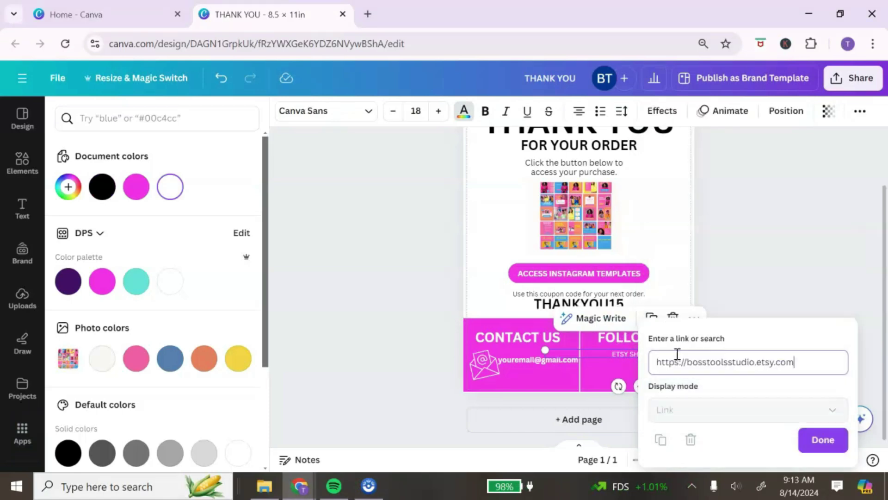
left_click(815, 445)
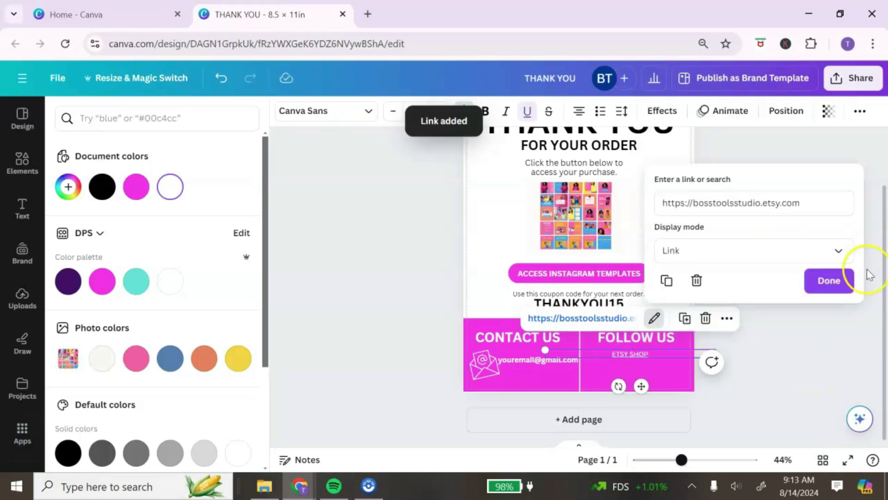
left_click(836, 280)
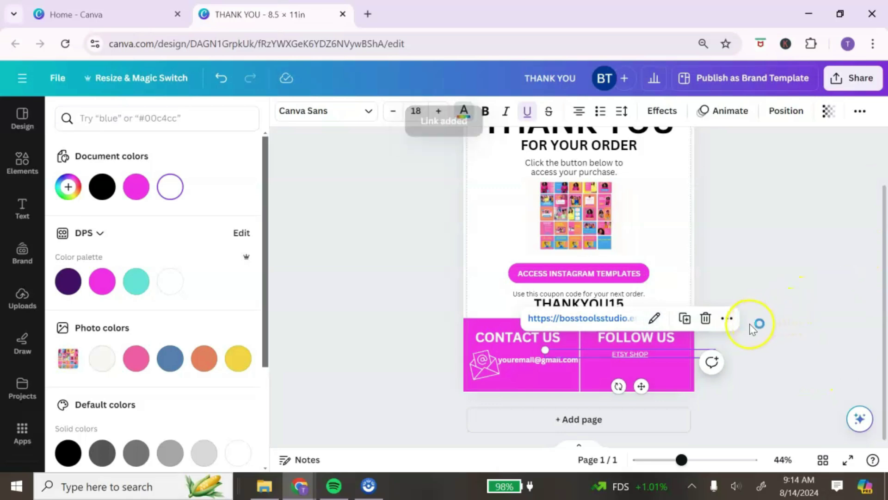
left_click(528, 112)
Step: Search the graphics for "instagram" and filter them to free ones
left_click(22, 163)
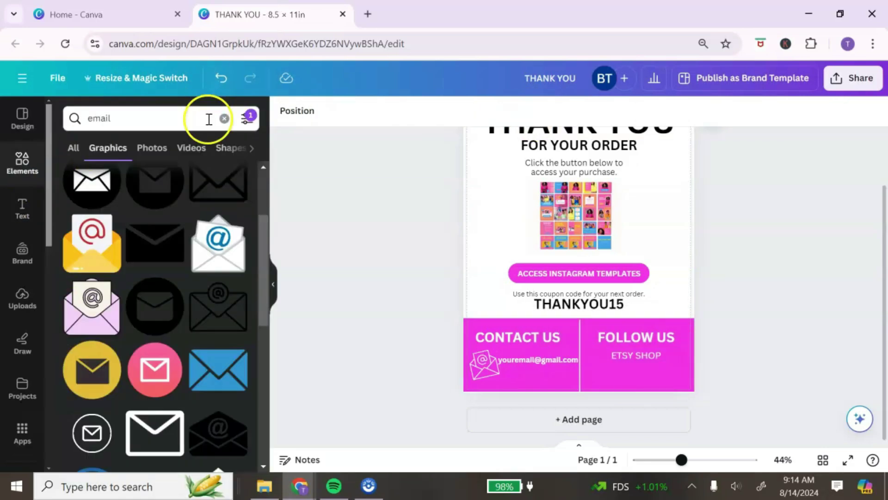
left_click(230, 116)
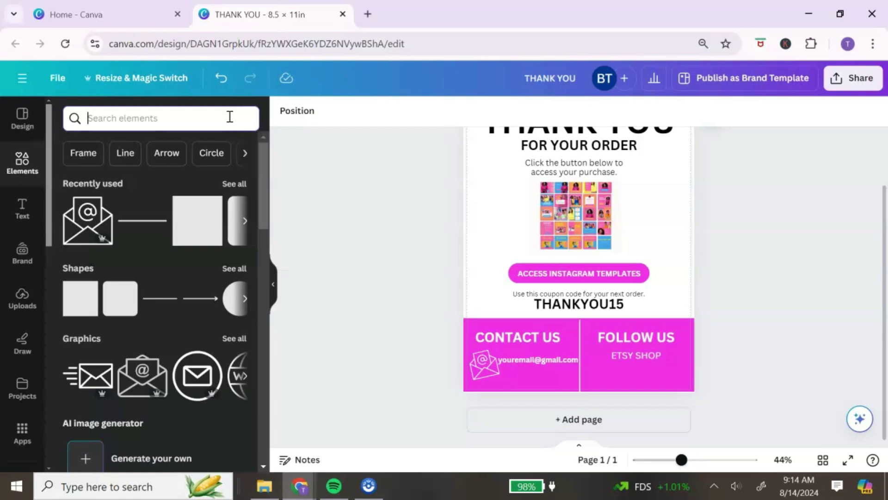
type("instagram")
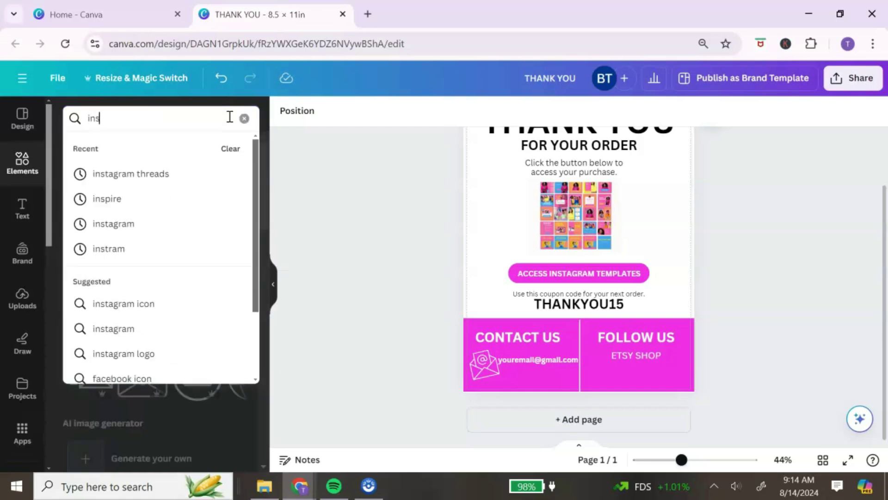
key("Return")
left_click(248, 119)
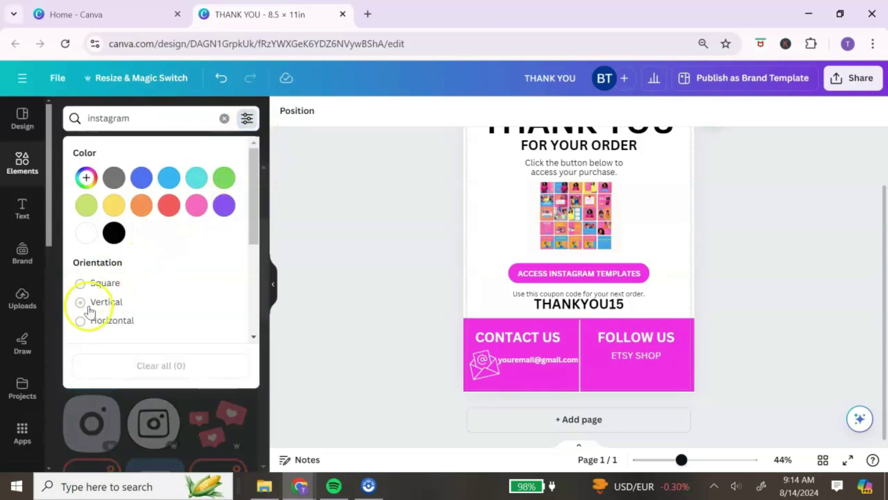
scroll(192, 274, "down", 5)
left_click(112, 266)
Step: Place the round black camera icon small beneath "ETSY SHOP" and recolour it white
left_click_drag(92, 319, 586, 360)
left_click_drag(576, 370, 597, 379)
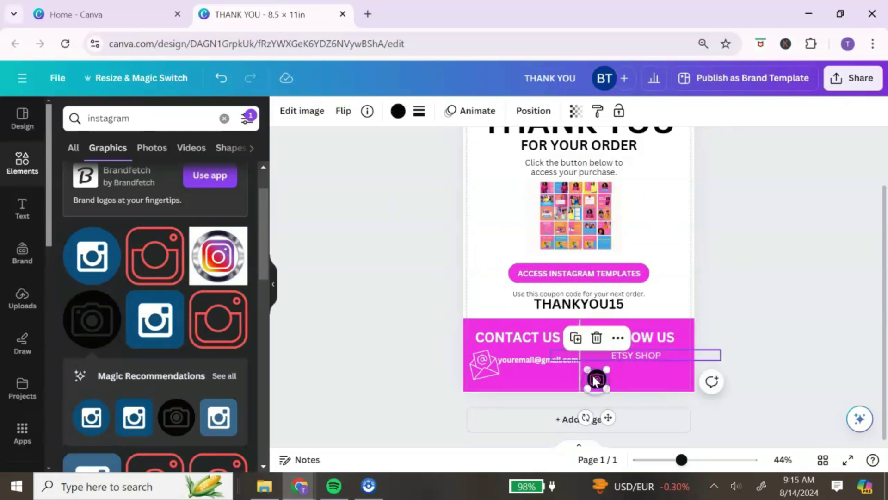
left_click(397, 111)
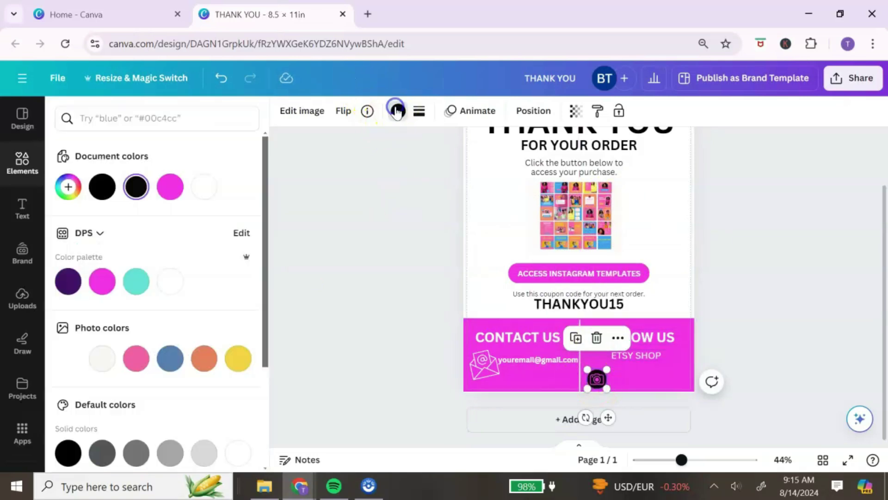
left_click(205, 187)
Step: Find a round black Pinterest icon among the "pinterest" graphics and place it small beside the camera icon
left_click(23, 162)
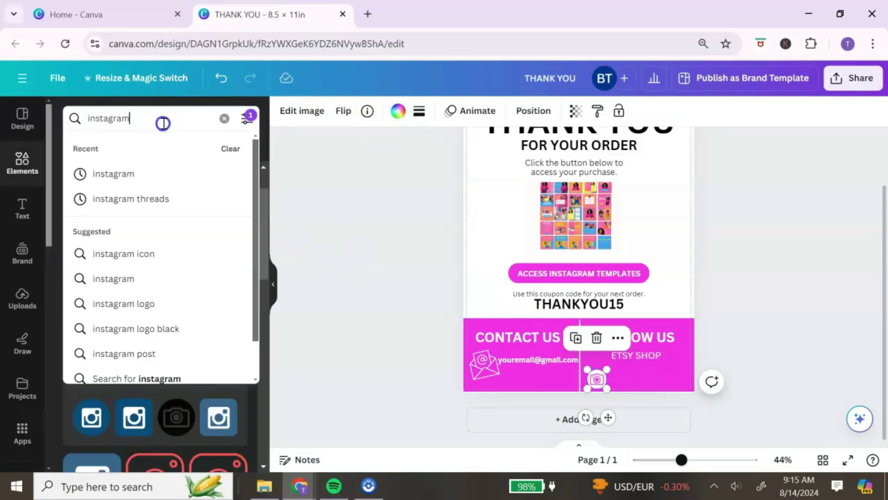
double_click(103, 118)
type("pin")
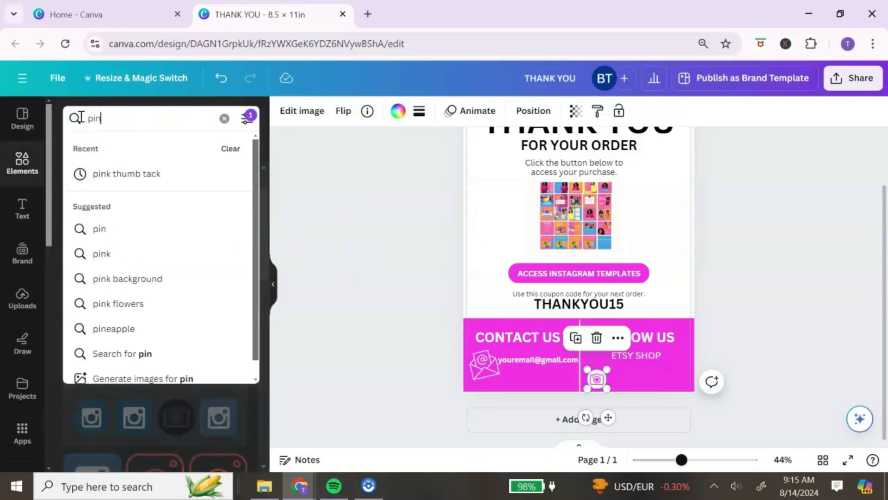
type("terest")
key("Return")
left_click_drag(219, 235, 632, 372)
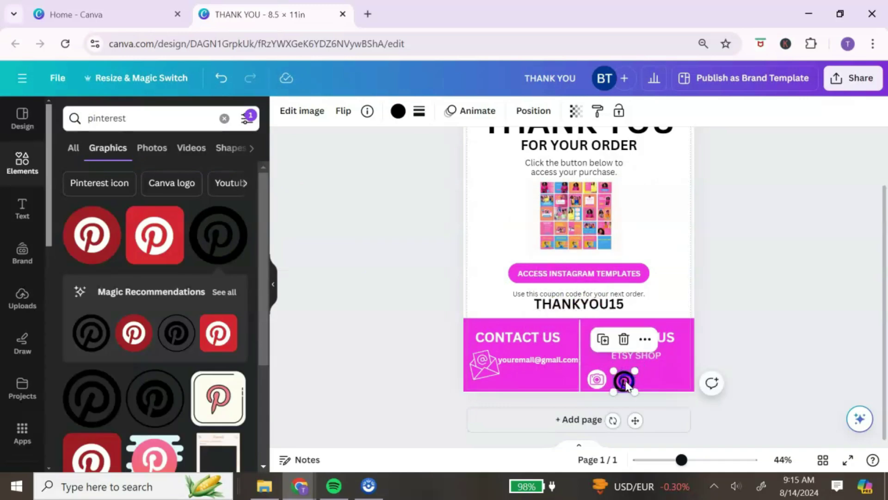
Step: Recolour the Pinterest icon white and adjust the size and spacing of the two social icons
left_click(398, 111)
left_click(169, 188)
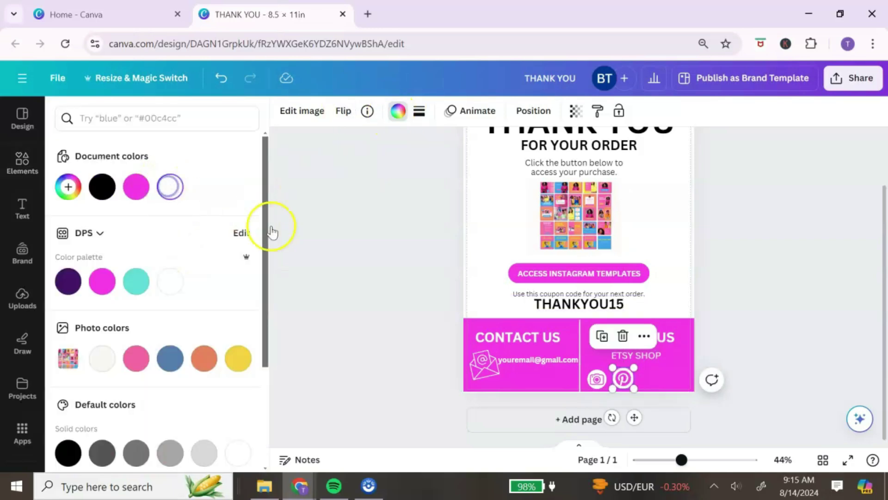
mouse_move(612, 367)
left_mouse_down()
mouse_move(616, 373)
mouse_move(594, 371)
mouse_move(602, 380)
left_mouse_up()
left_click(599, 381)
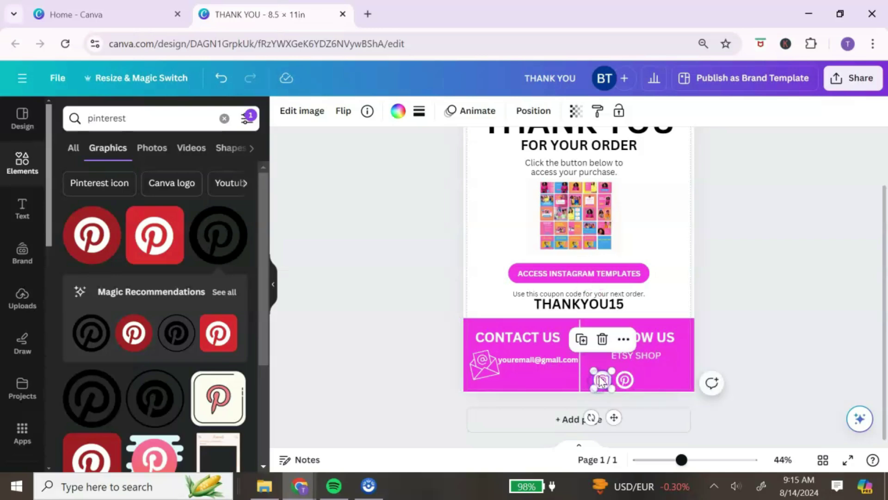
left_click(618, 376)
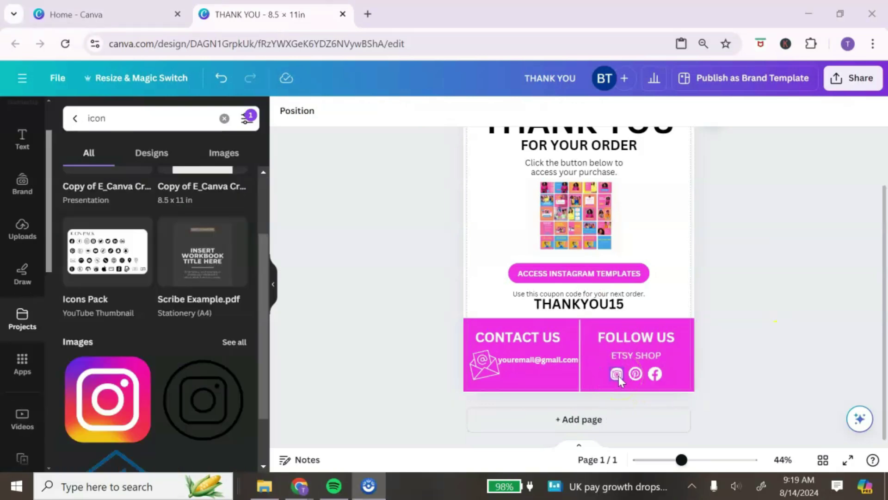
right_click(619, 376)
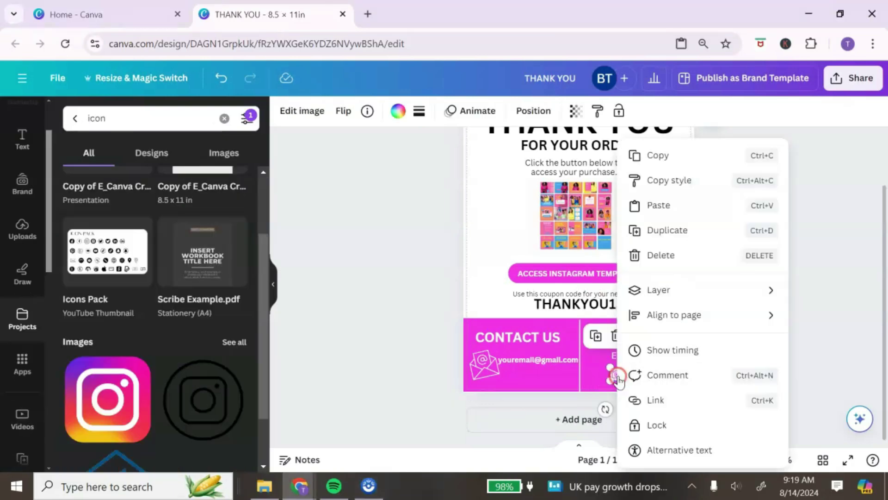
left_click(652, 400)
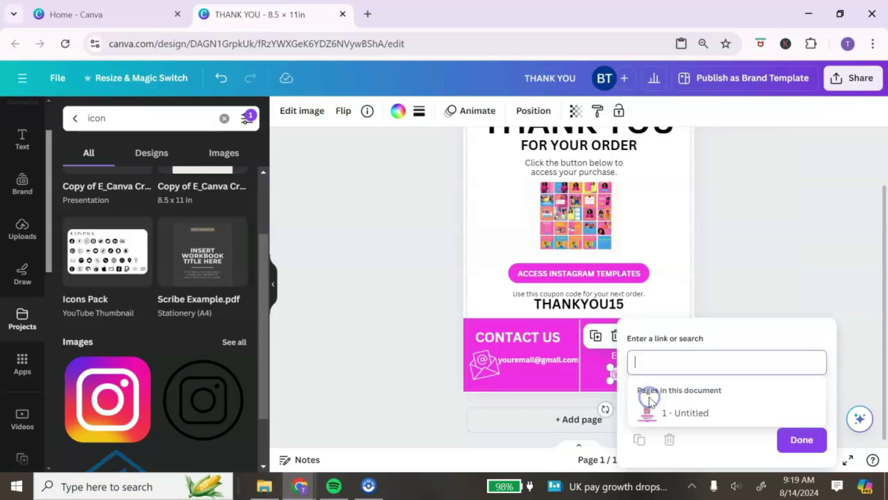
type("https://www.instagram.com/bosstoolsstudio/")
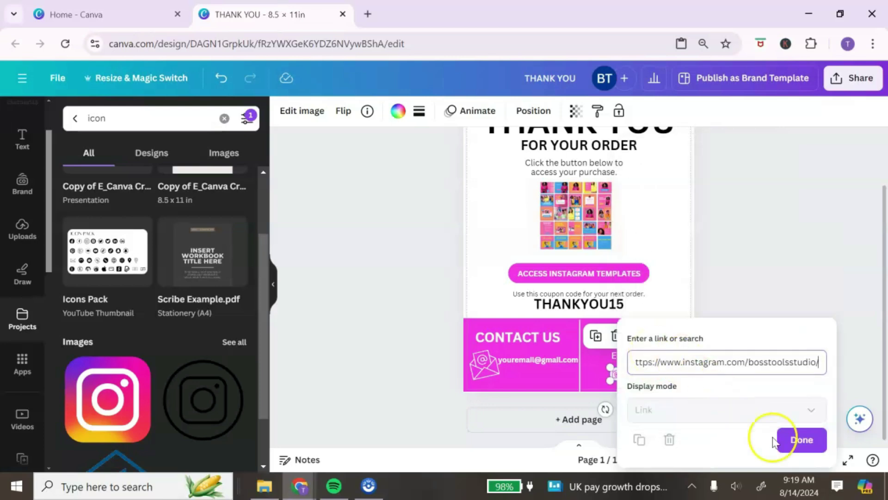
left_click(802, 439)
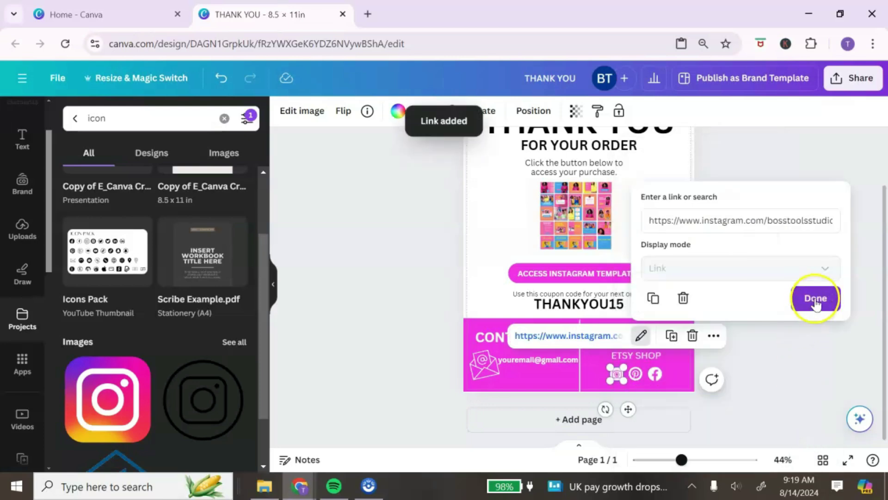
left_click(816, 299)
left_click(779, 372)
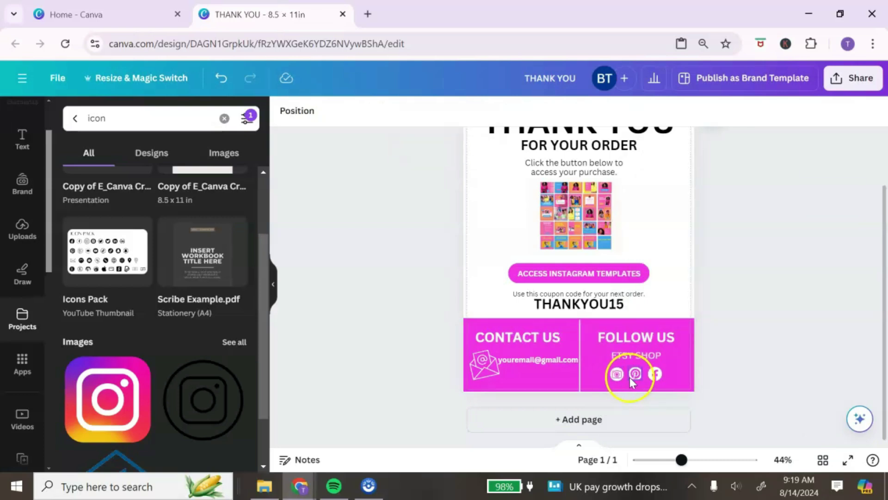
Step: Download the thank-you page as a PDF Standard file
scroll(786, 373, "up", 2)
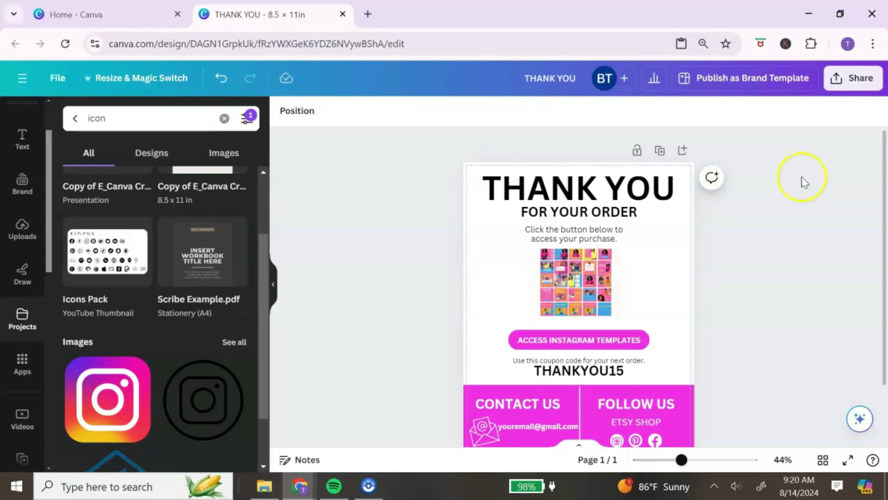
left_click(856, 79)
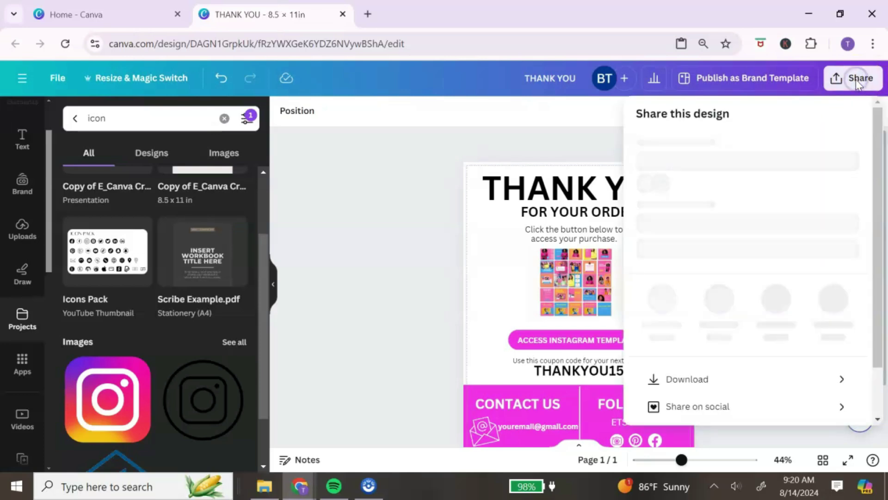
scroll(809, 252, "down", 2)
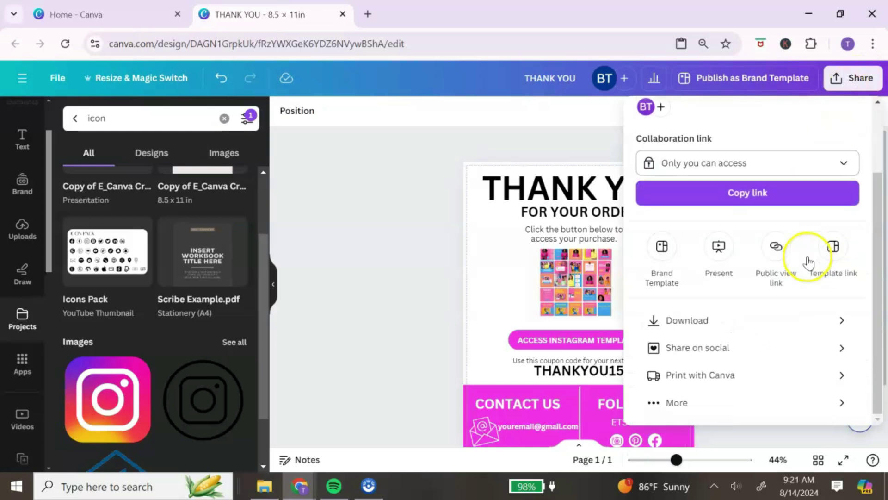
left_click(785, 320)
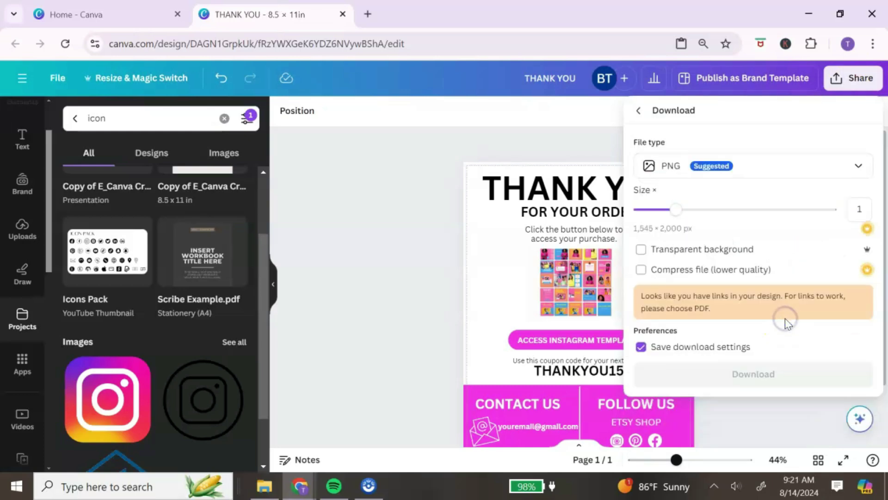
left_click(856, 166)
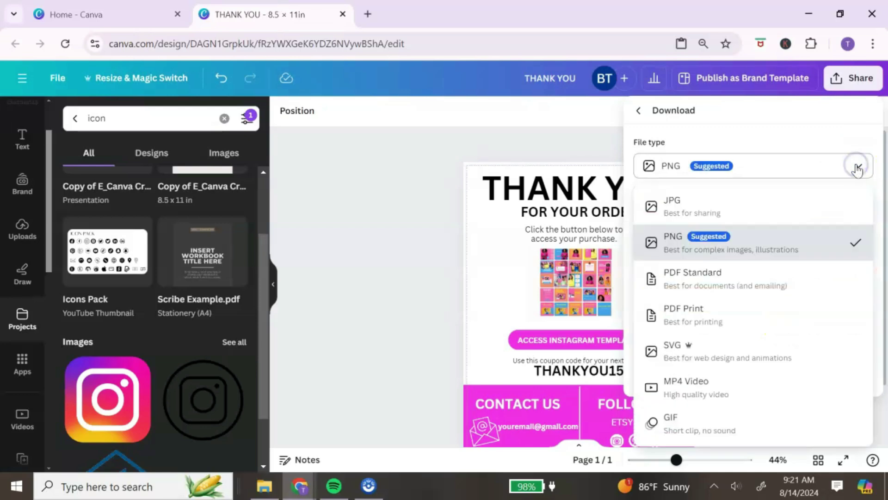
left_click(811, 282)
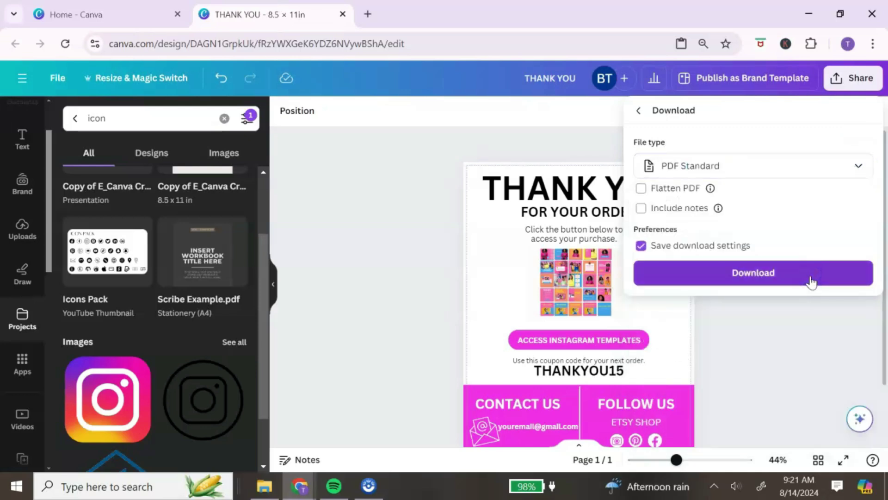
left_click(801, 276)
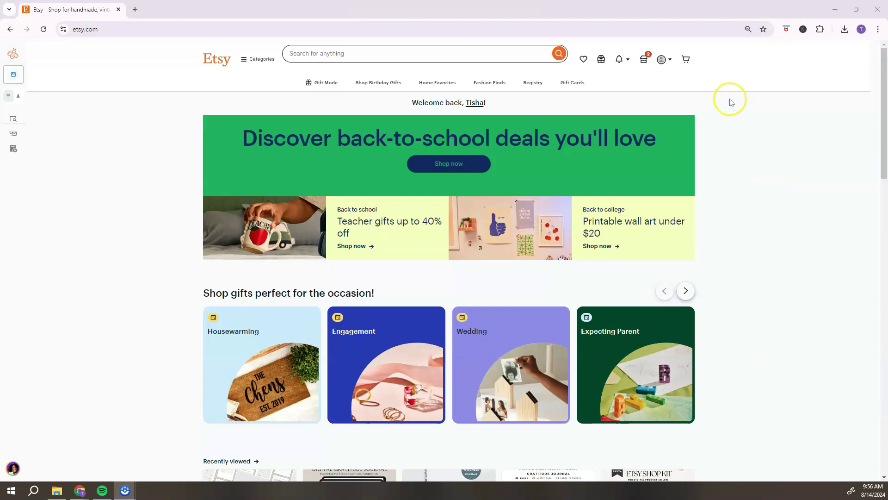
Step: Switch to Etsy and start a new listing from the shop's listings page
left_click(643, 63)
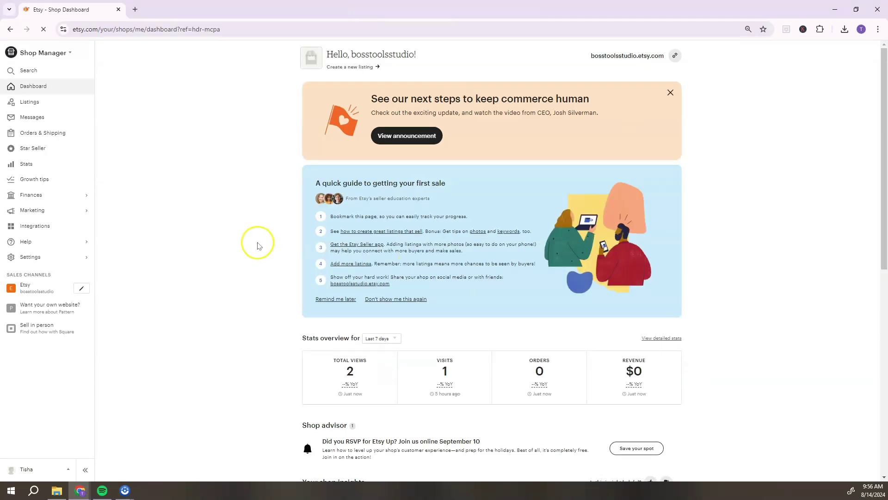
left_click(42, 102)
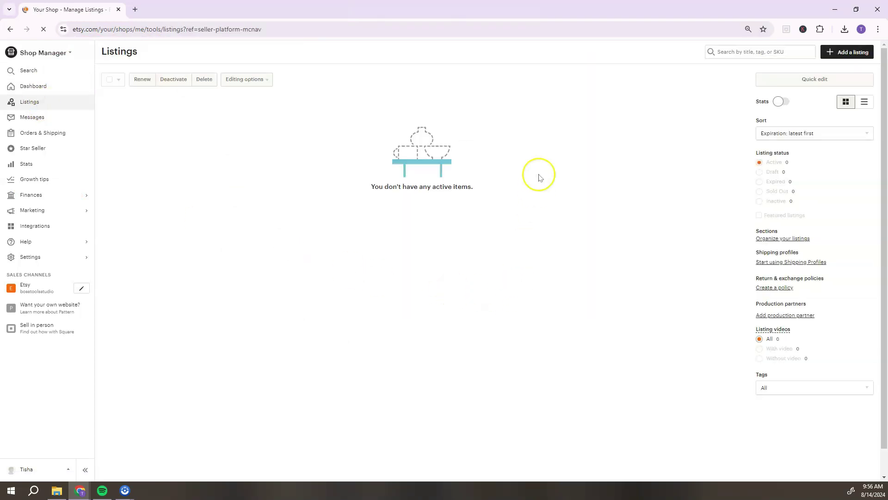
left_click(840, 54)
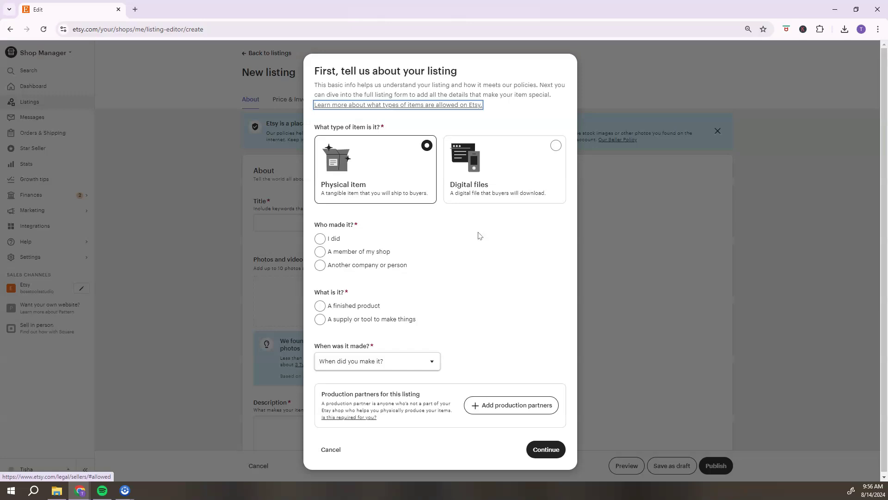
Step: Define the listing as digital files, made by "I did", a finished product from 2020 - 2024, created by me, and continue to the full form
left_click(554, 147)
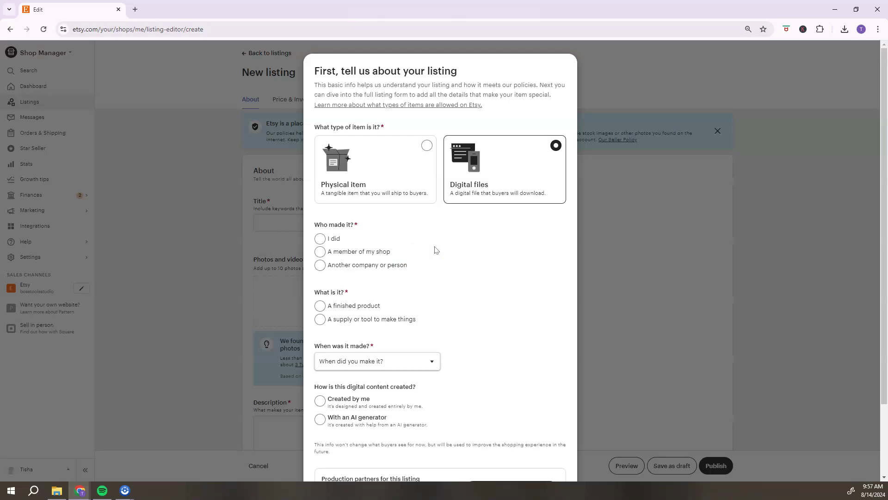
left_click(321, 240)
left_click(319, 305)
left_click(434, 362)
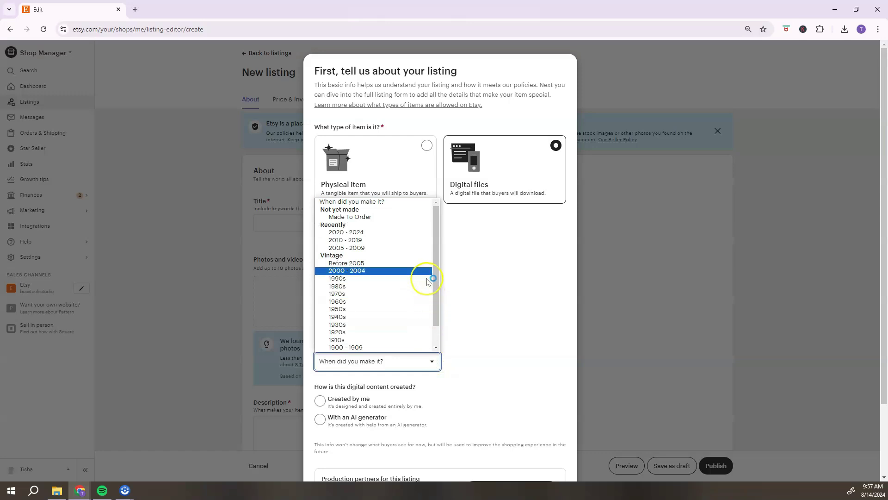
left_click(409, 232)
scroll(476, 403, "down", 2)
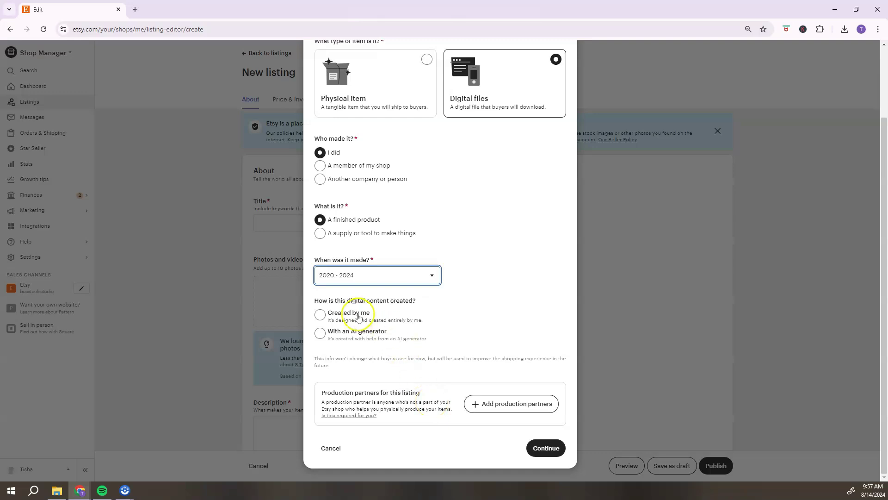
left_click(321, 315)
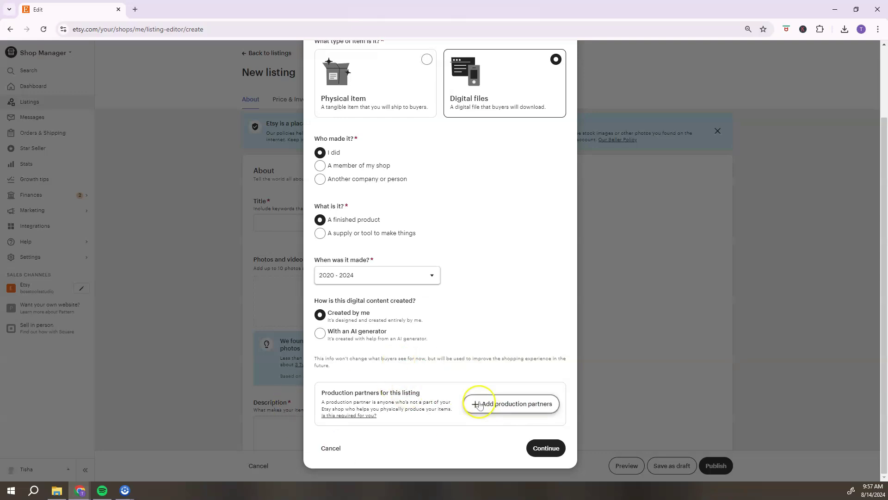
scroll(460, 242, "up", 2)
scroll(462, 245, "down", 2)
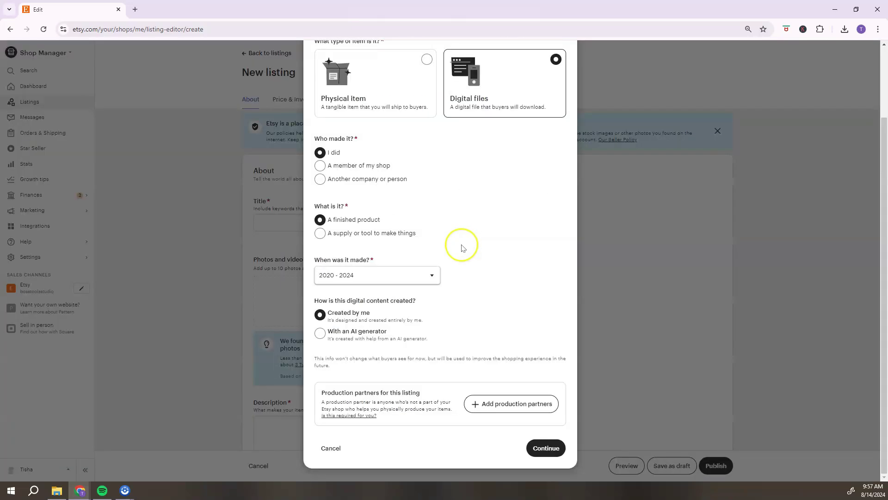
left_click(550, 449)
Step: Title the listing "Digital Product Title" and add the "70 Instagram" template bundle image as the primary photo
left_click(280, 221)
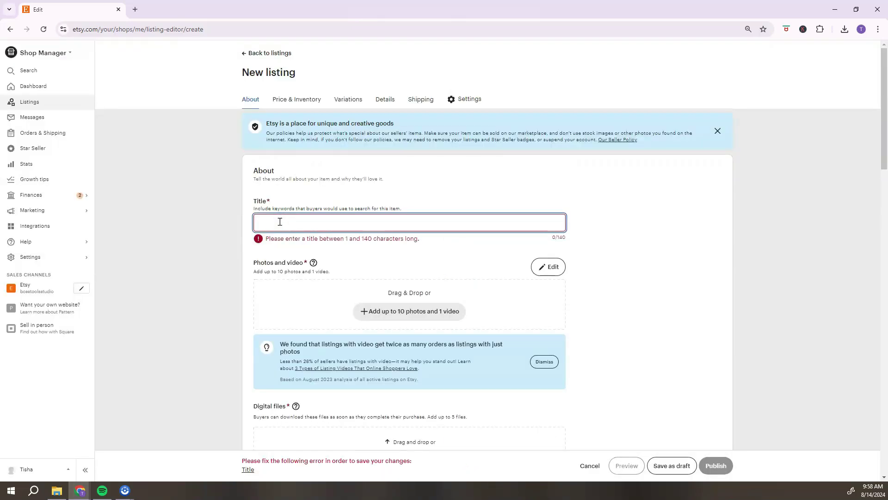
type("Digital Product Title")
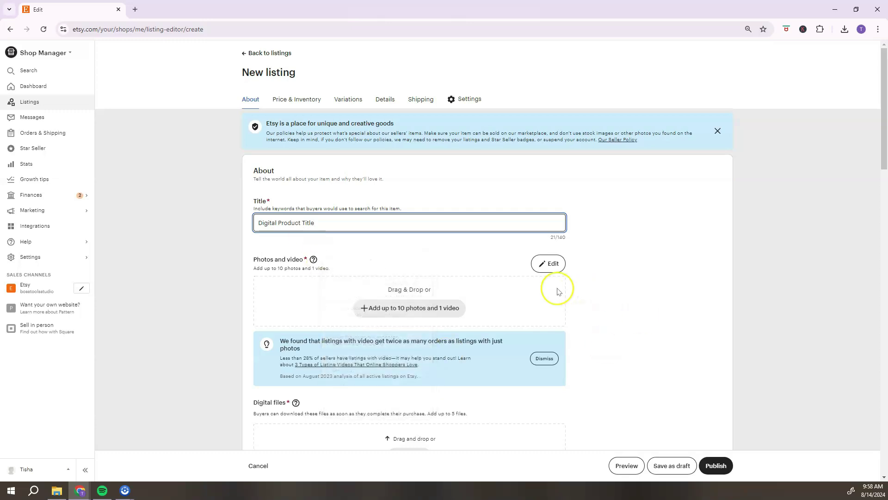
left_click(366, 308)
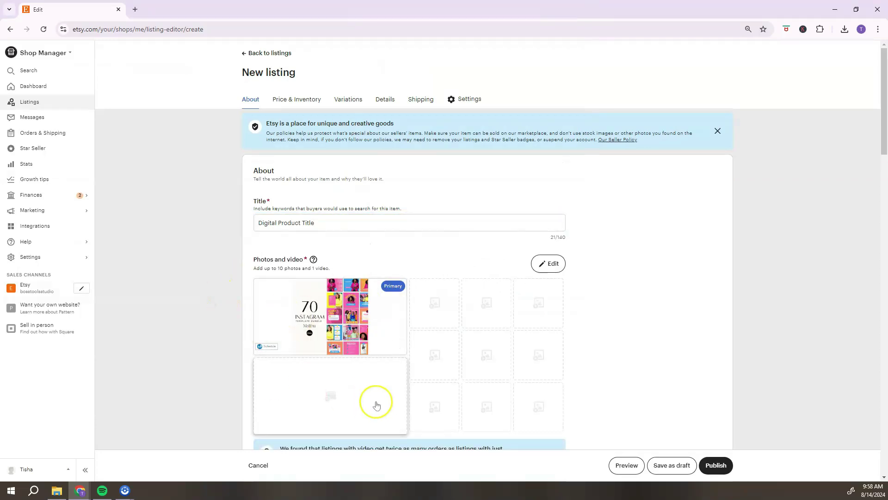
Step: Add the four remaining template preview photos to the listing and rearrange their order after the primary photo
left_click(433, 301)
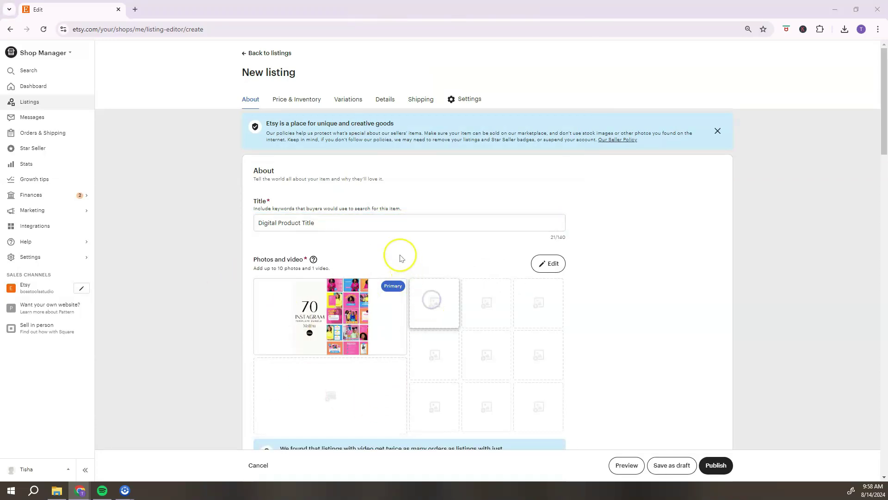
left_click(301, 111, "shift")
key("Return")
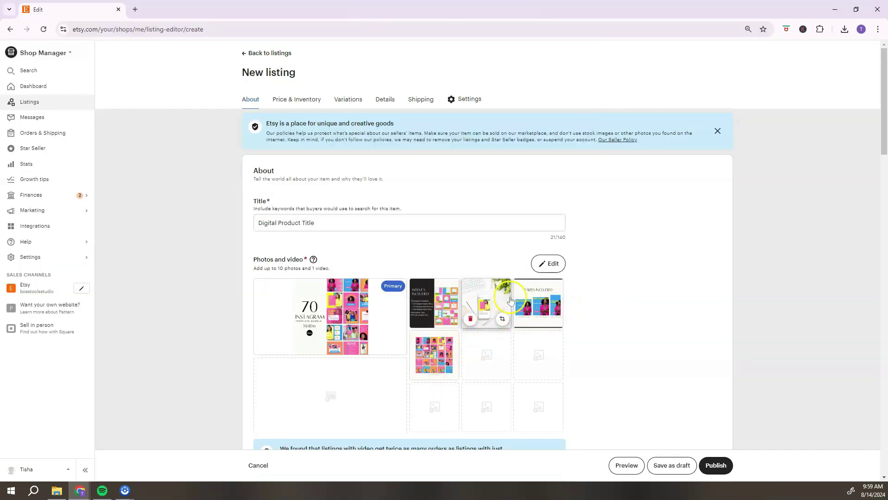
left_click_drag(550, 305, 477, 346)
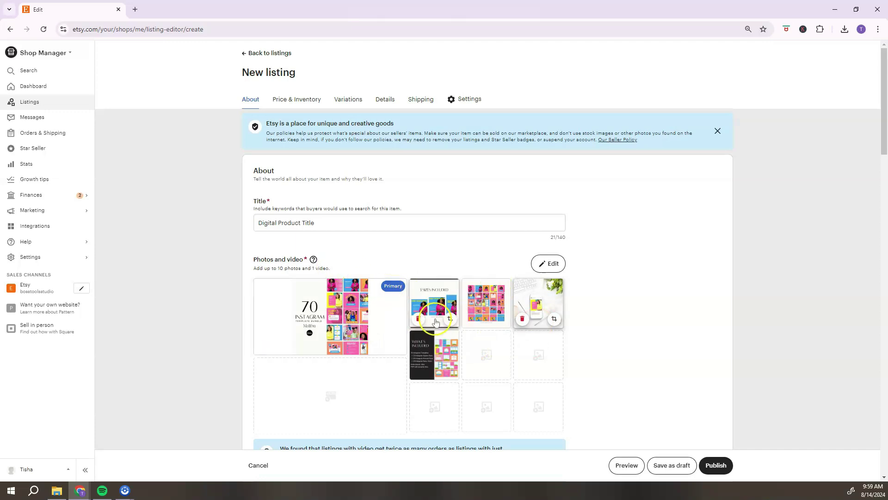
Step: Upload THANK-YOU.pdf from Downloads as the listing's digital file
scroll(440, 318, "down", 1)
scroll(440, 318, "down", 3)
scroll(440, 315, "down", 3)
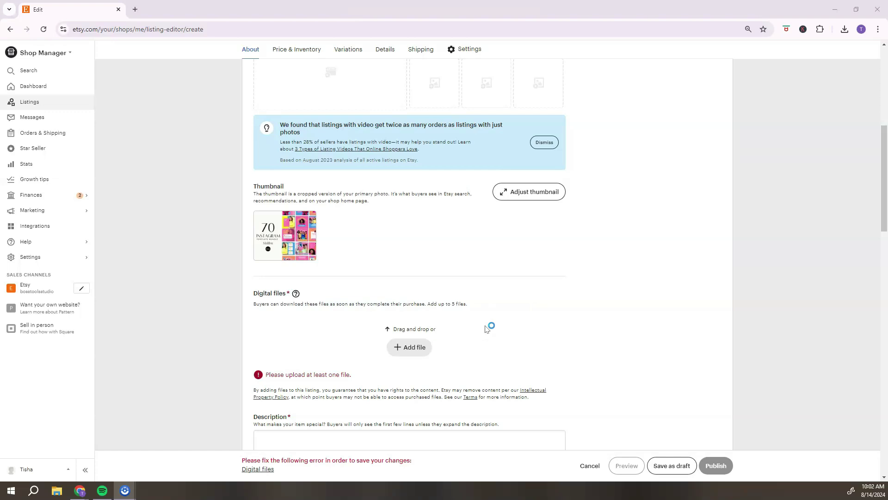
left_click(419, 348)
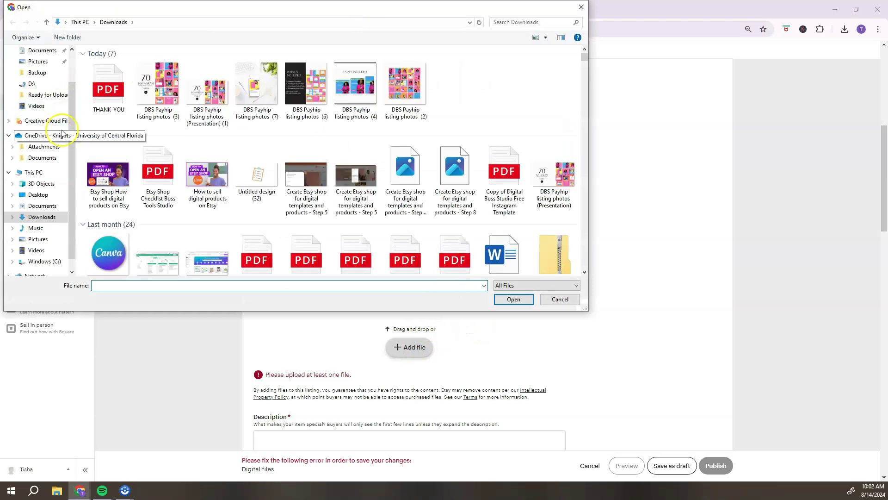
double_click(108, 85)
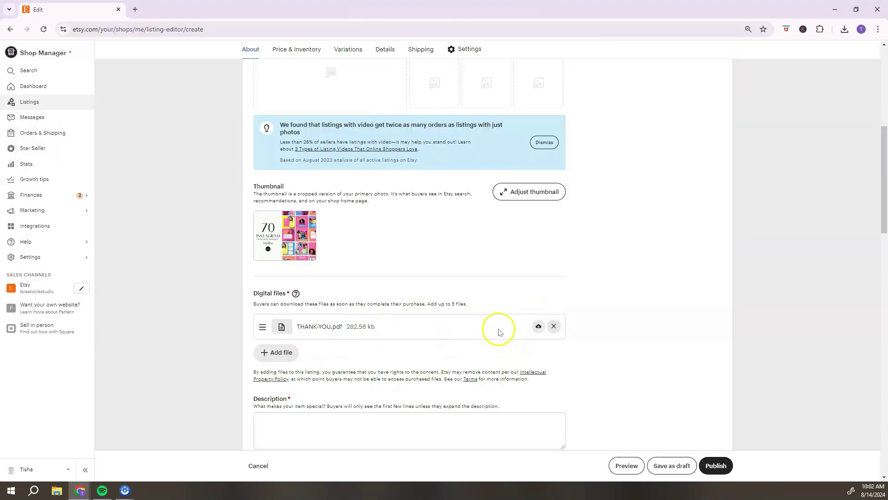
Step: Enter "Digital product description" as the listing's description
scroll(496, 327, "down", 3)
left_click(436, 294)
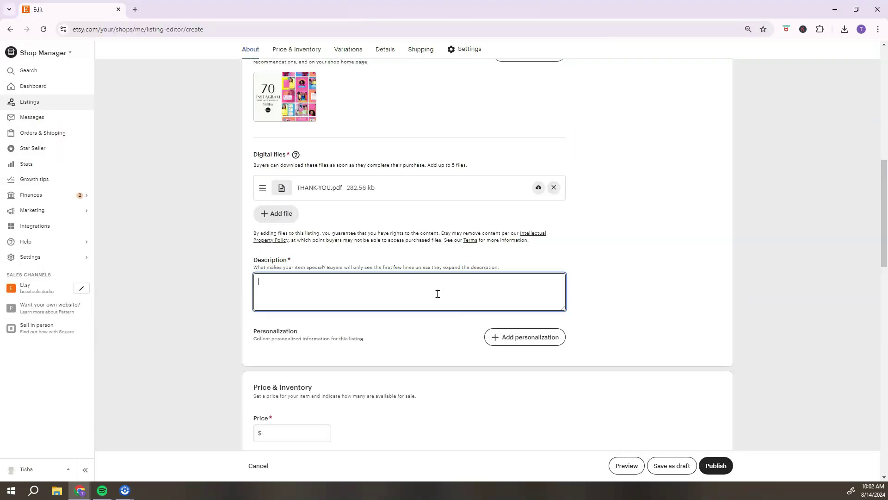
type("Digital product description")
Step: Set the listing's price to $9.99 and its quantity to 999
scroll(361, 286, "down", 3)
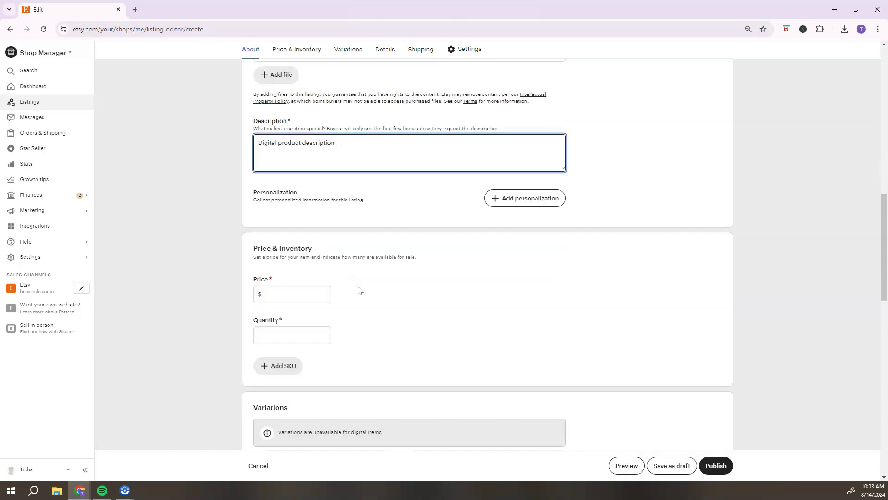
left_click(292, 293)
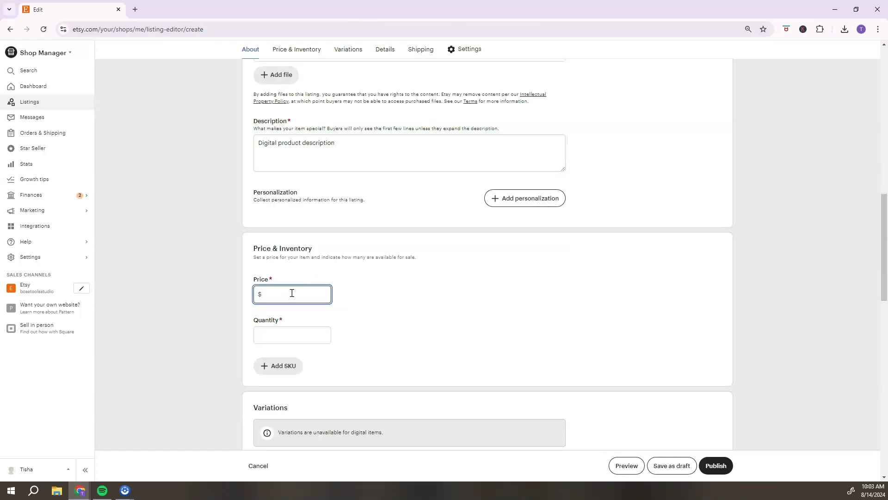
type("9.99")
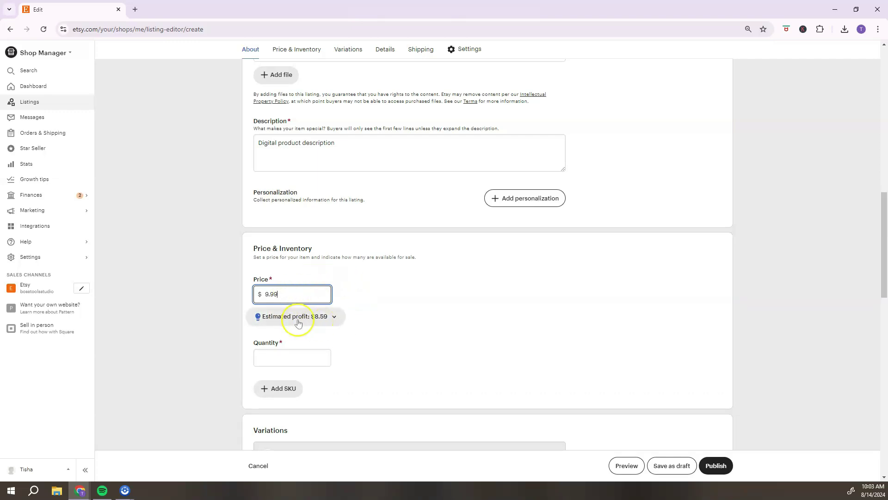
left_click(304, 358)
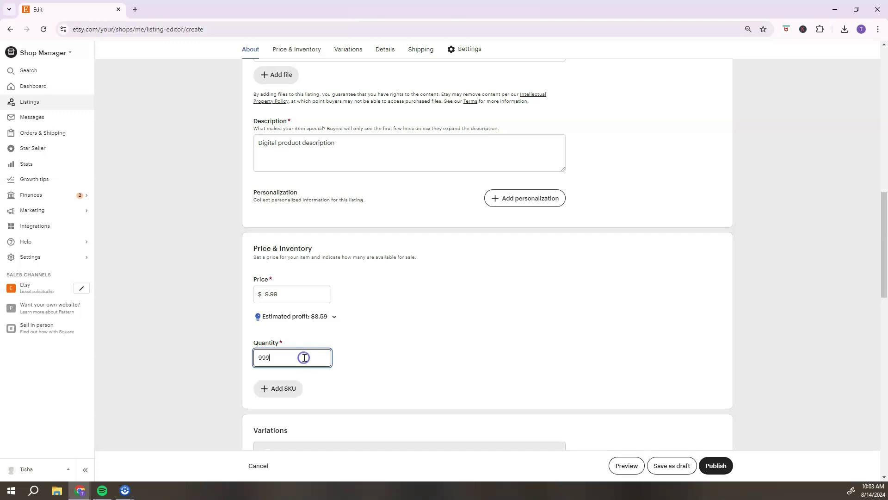
Step: Search the listing categories for "templates" and assign Social Media Templates
scroll(304, 357, "down", 5)
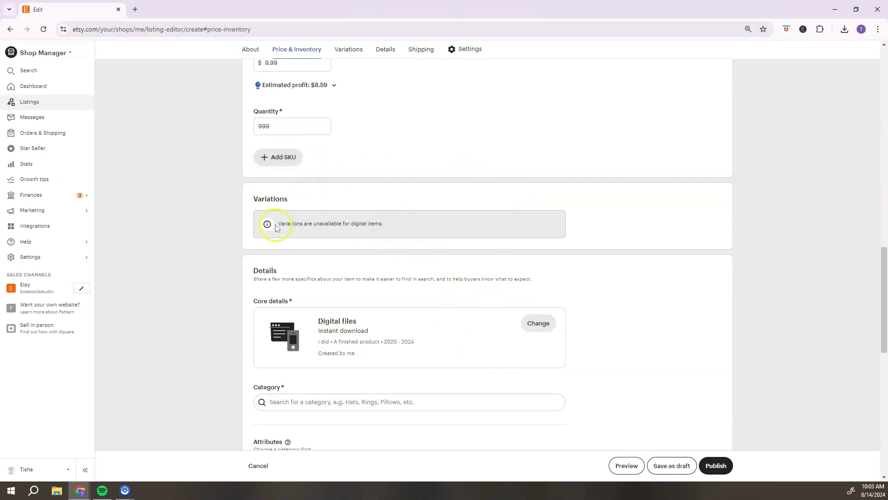
scroll(452, 314, "down", 2)
left_click(367, 313)
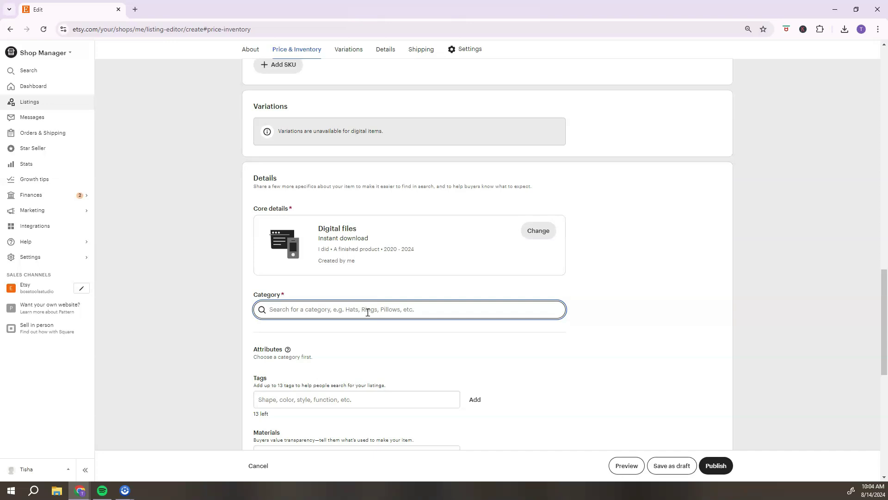
type("templates")
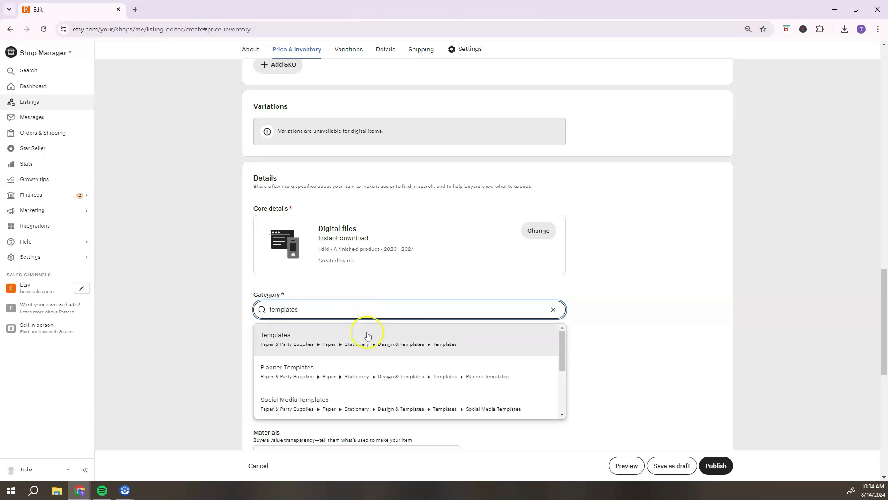
left_click(353, 396)
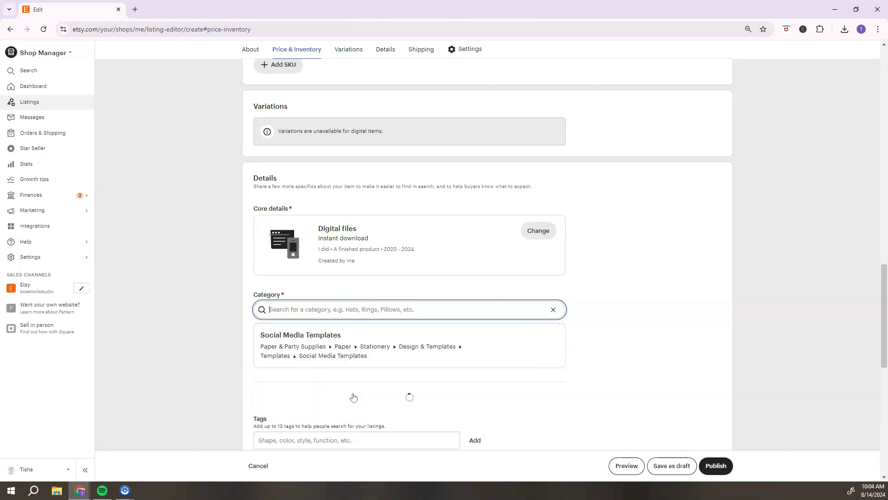
scroll(359, 324, "down", 3)
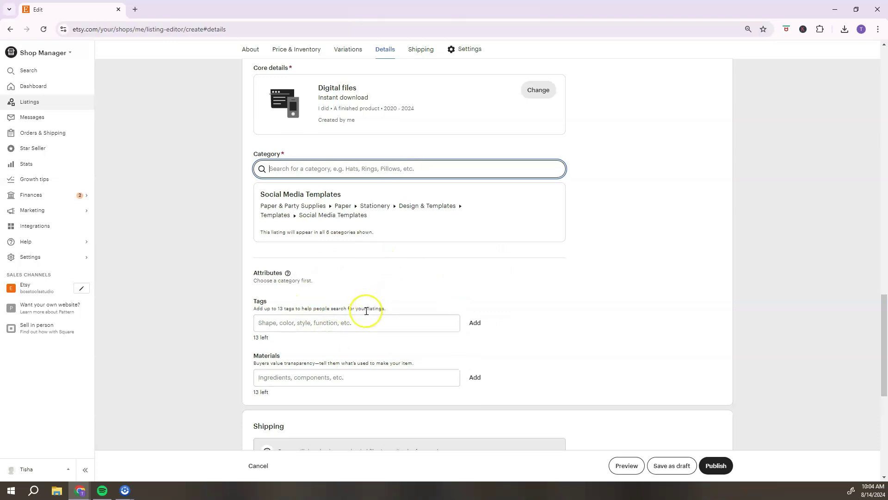
scroll(367, 311, "down", 3)
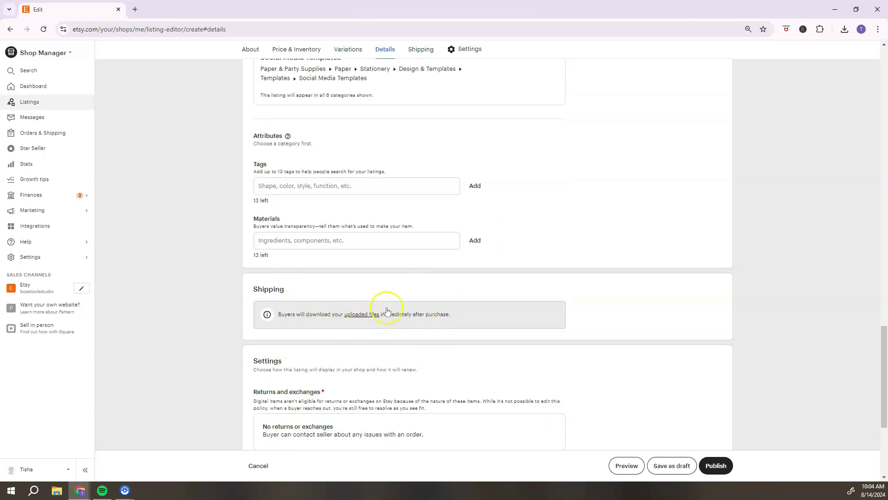
Step: Turn on featuring the listing at the top of the shop's homepage, then publish the listing and accept the listing fee
scroll(387, 304, "down", 2)
scroll(368, 337, "up", 1)
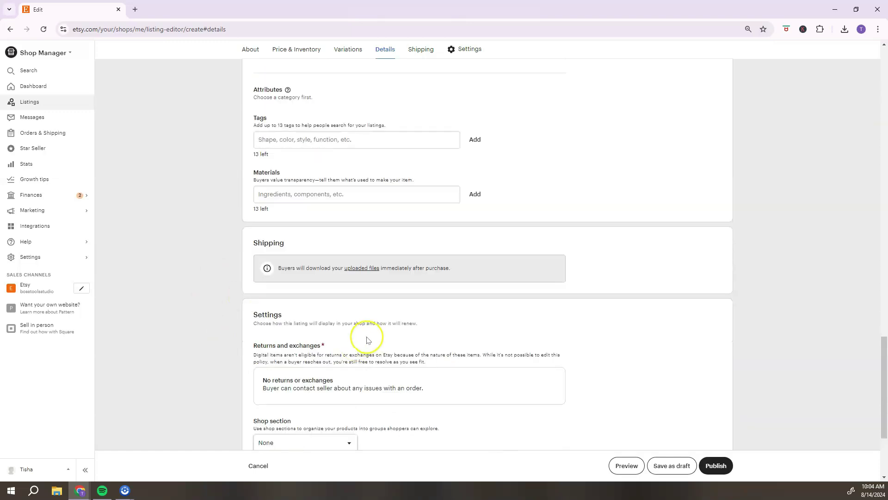
scroll(367, 340, "down", 2)
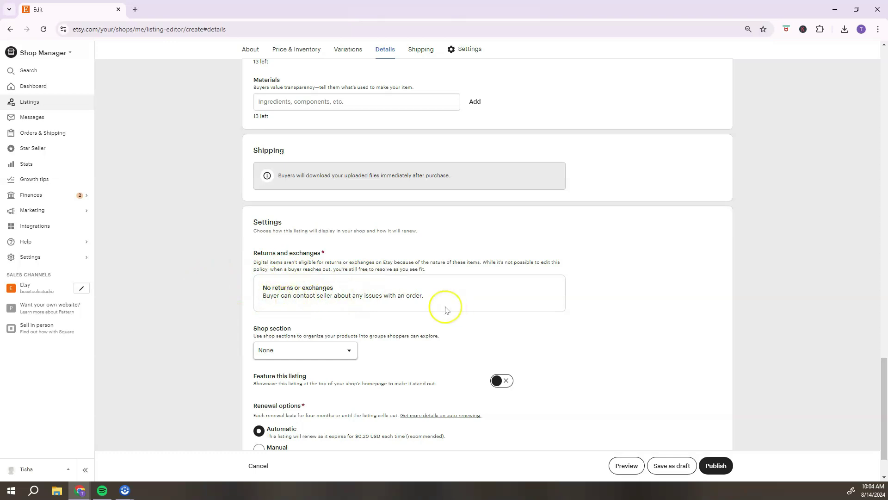
scroll(421, 338, "down", 2)
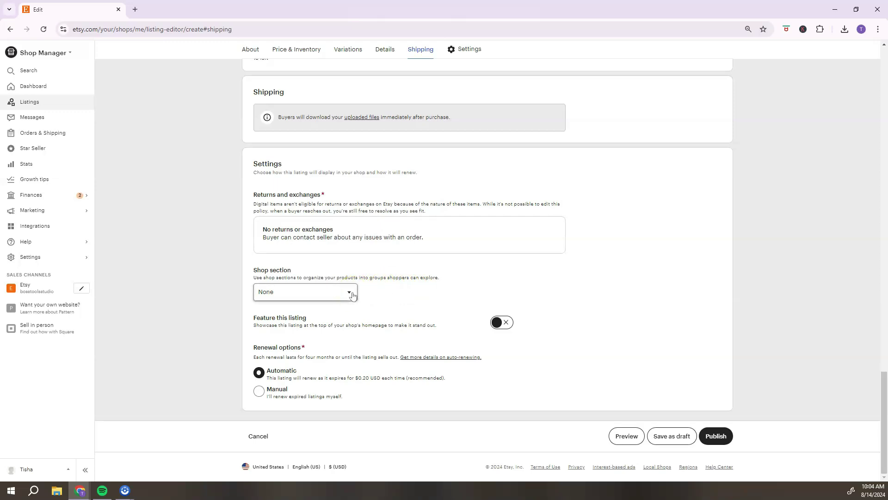
left_click(506, 324)
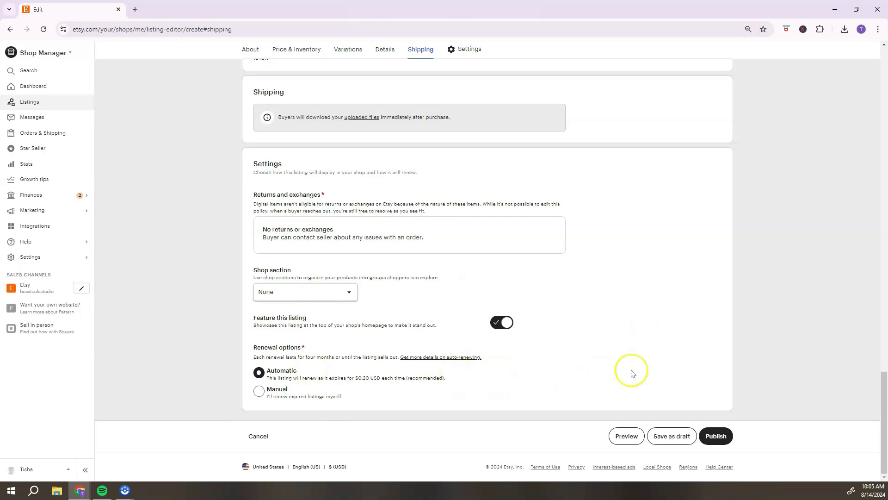
left_click(723, 439)
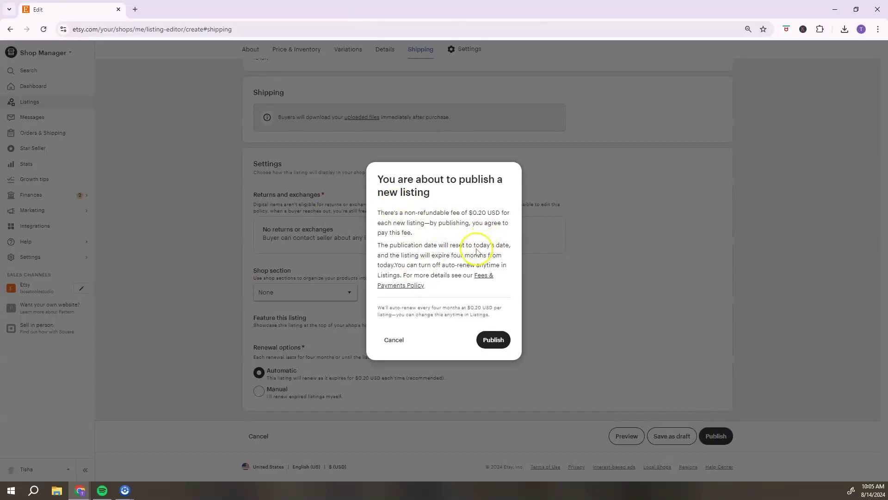
left_click(496, 345)
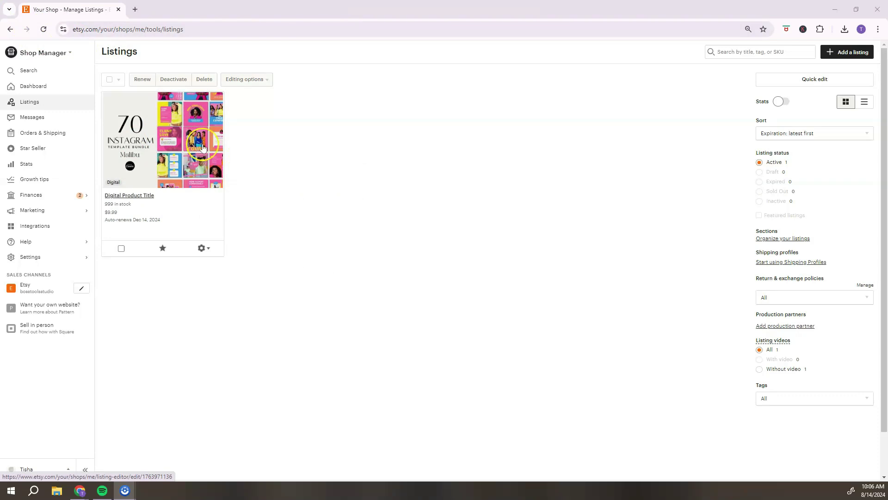
Step: Return to the shop dashboard and open the public bosstoolsstudio shop page
left_click(218, 153)
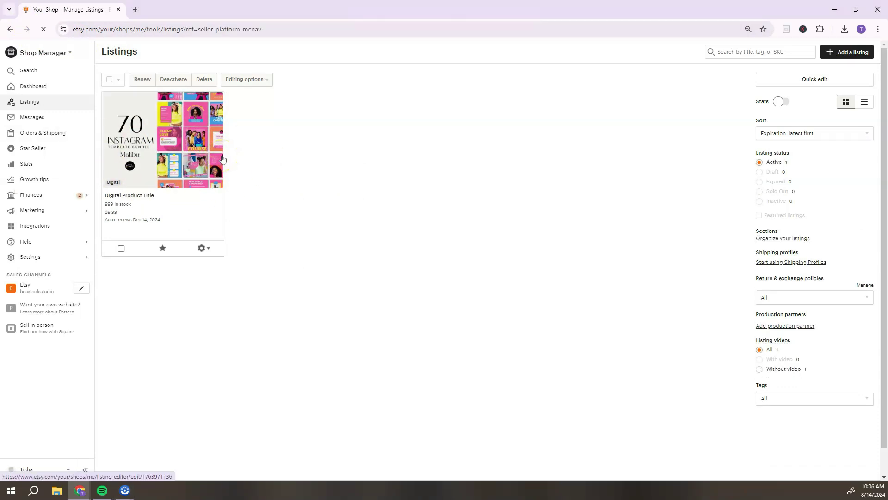
left_click(30, 91)
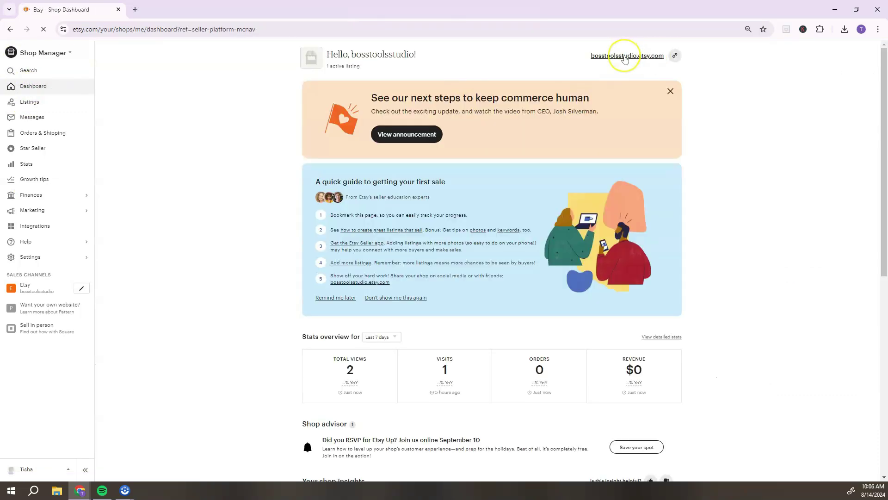
left_click(624, 56)
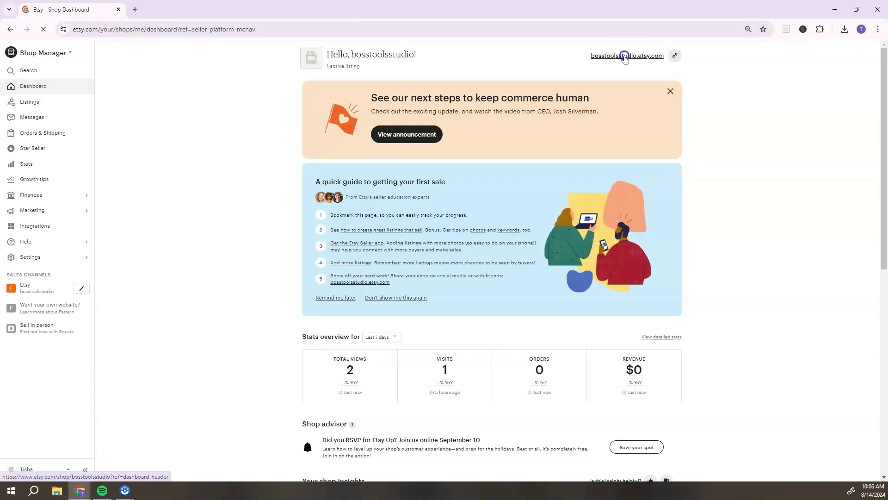